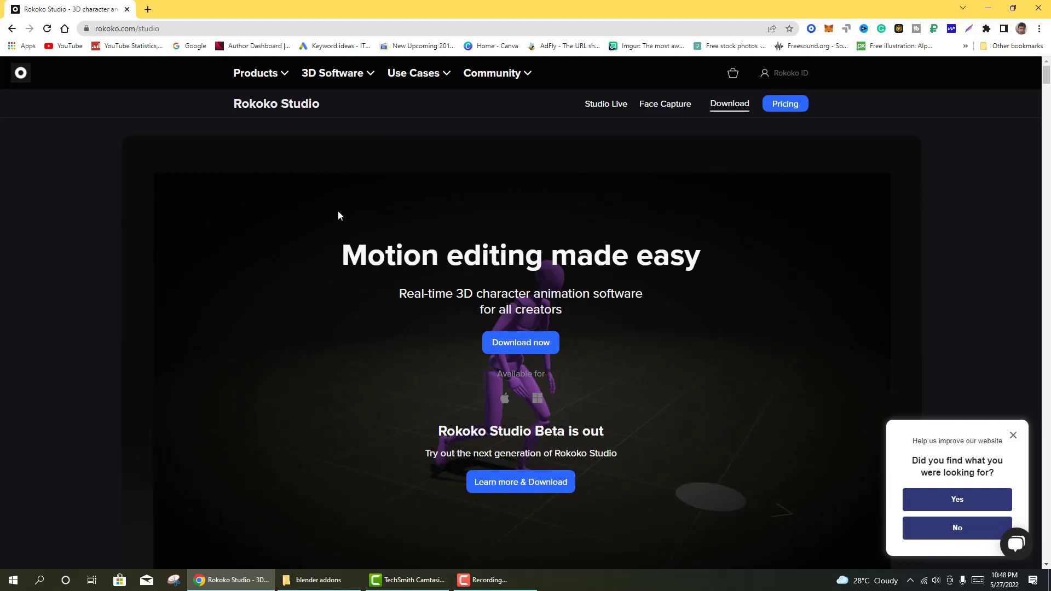
- Open the free Rokoko Studio download page and begin saving the Windows installer RokokoStudioInstaller_1_20_1r.exe
click(169, 31)
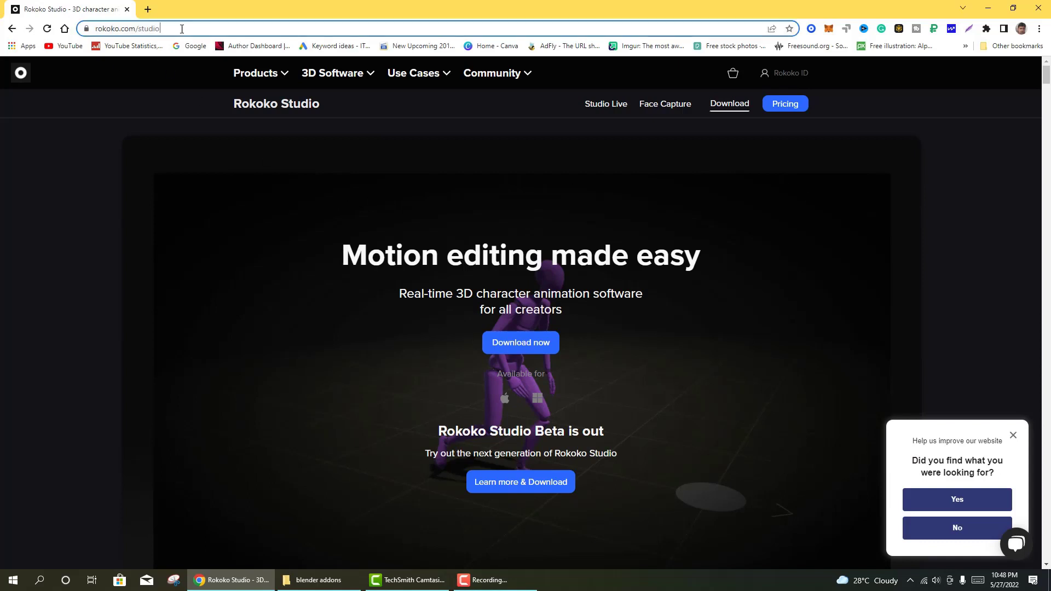
key(Right)
mouse_move(368, 78)
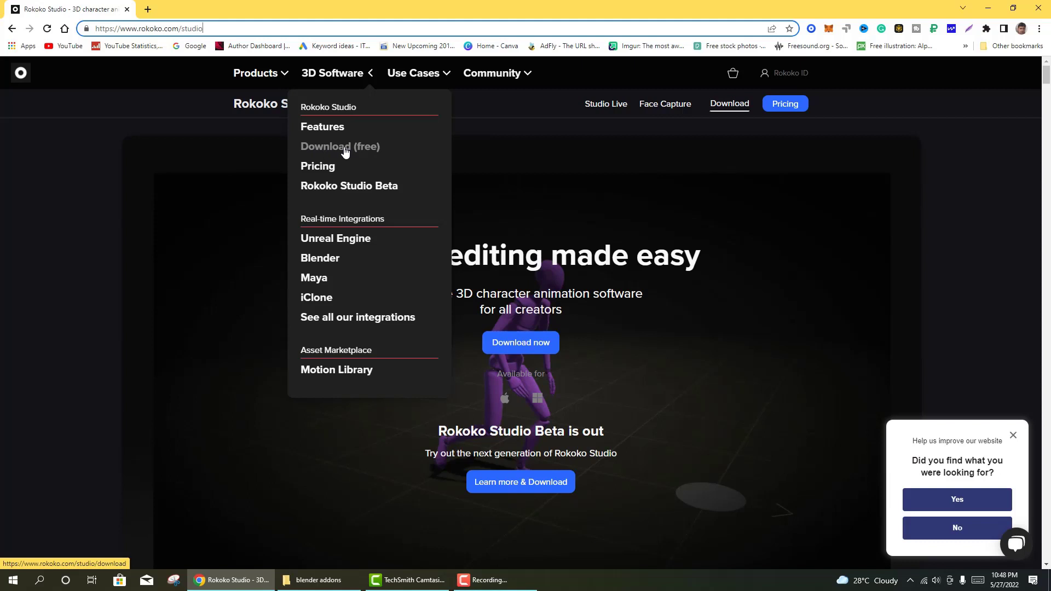
drag(293, 135, 412, 160)
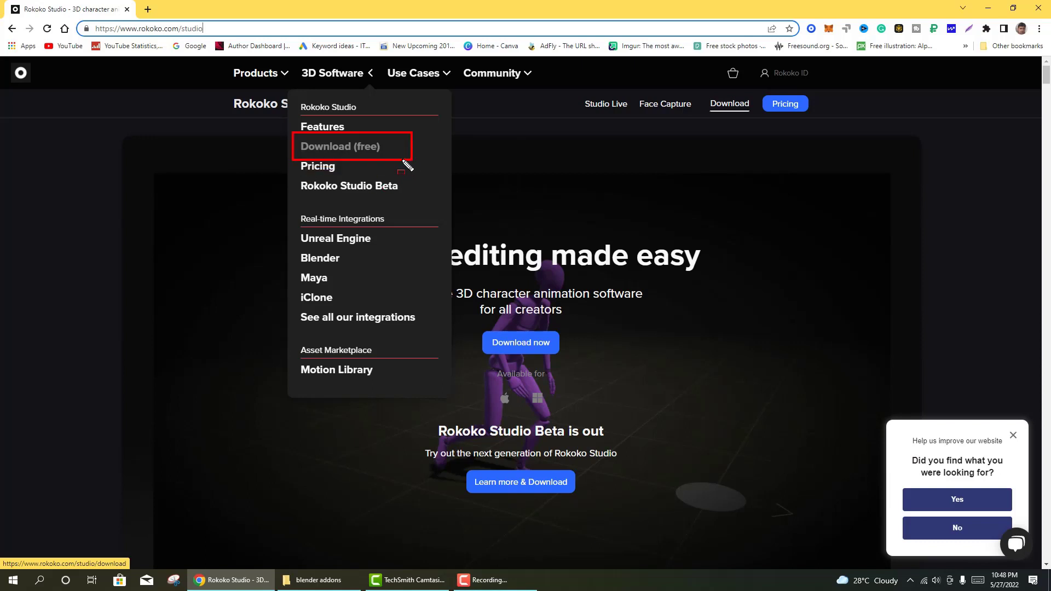
key(Escape)
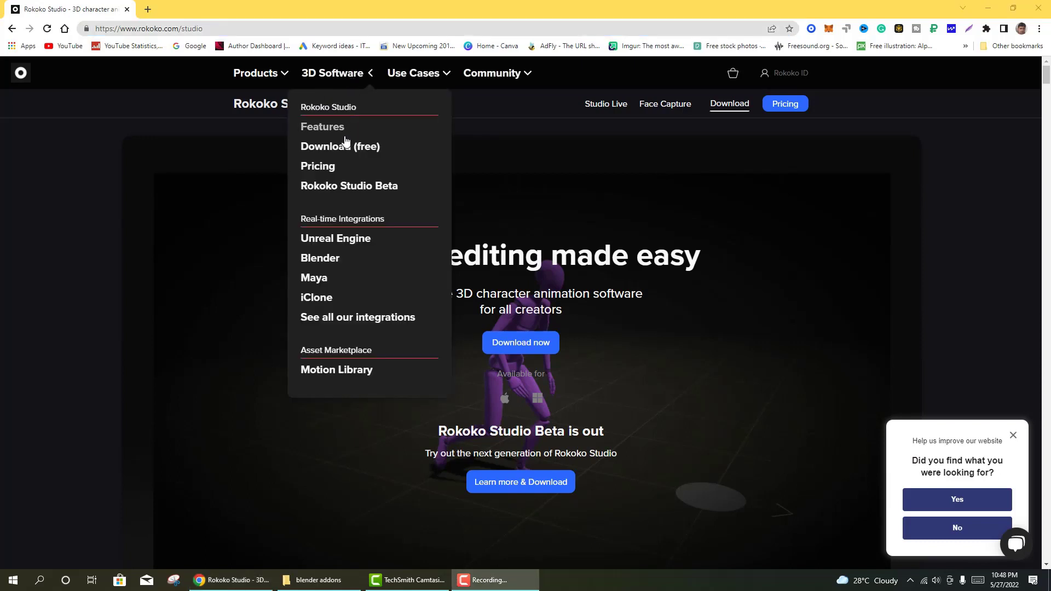
click(344, 149)
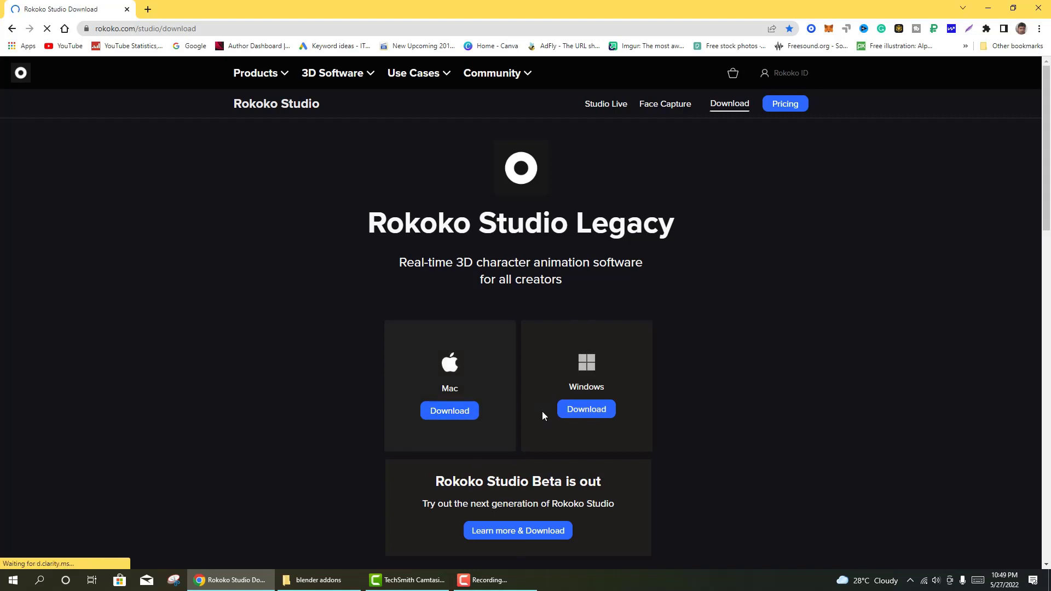
key(ctrl+shift+d)
drag(542, 379, 650, 445)
- Save RokokoStudioInstaller_1_20_1r.exe into the blender addons folder on SOFTWARES (G:)
key(Escape)
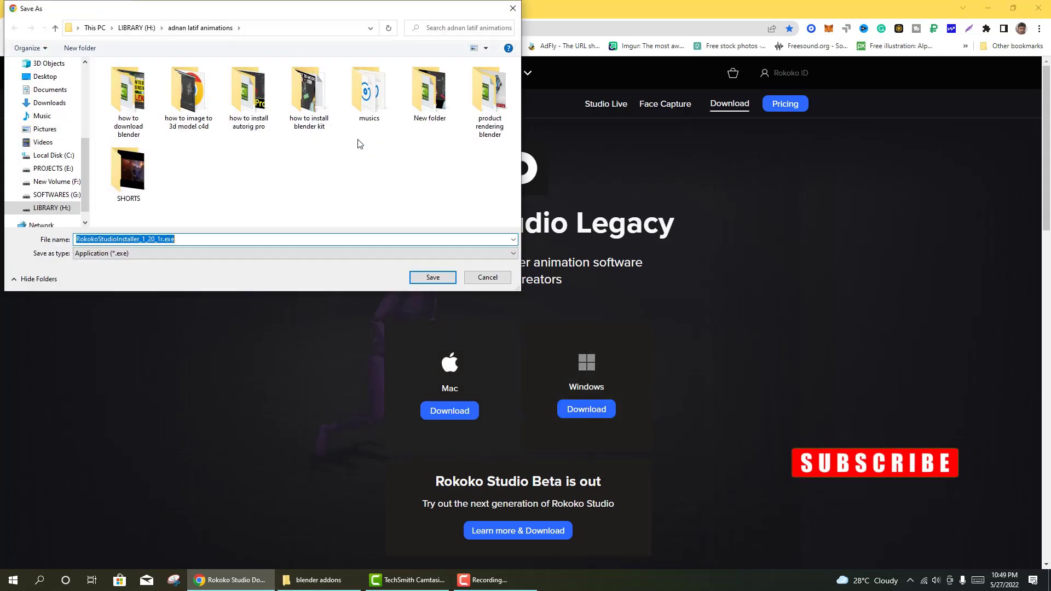
scroll(44, 177, up, 3)
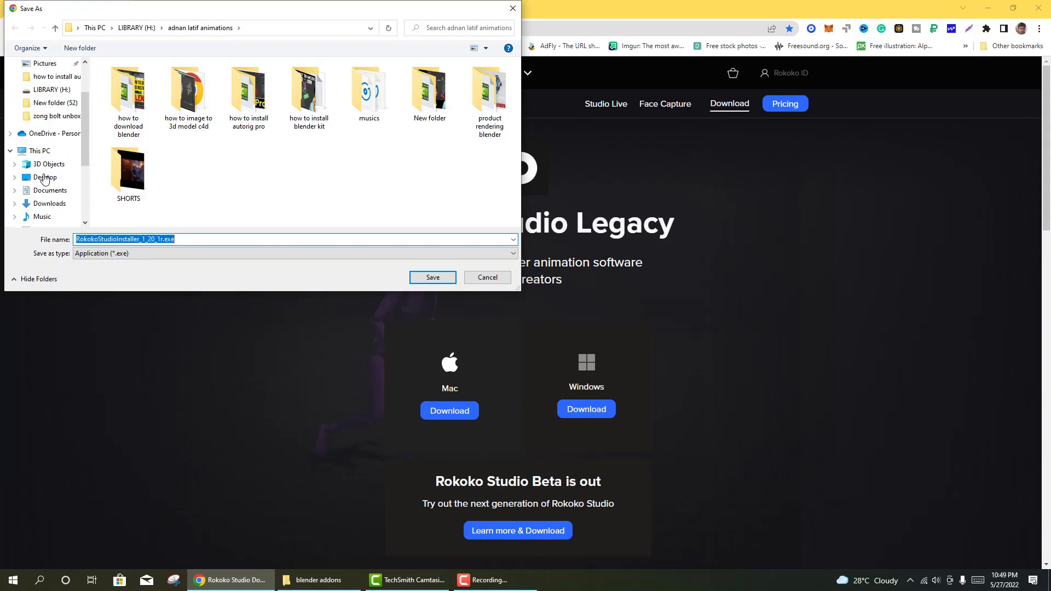
scroll(33, 202, down, 3)
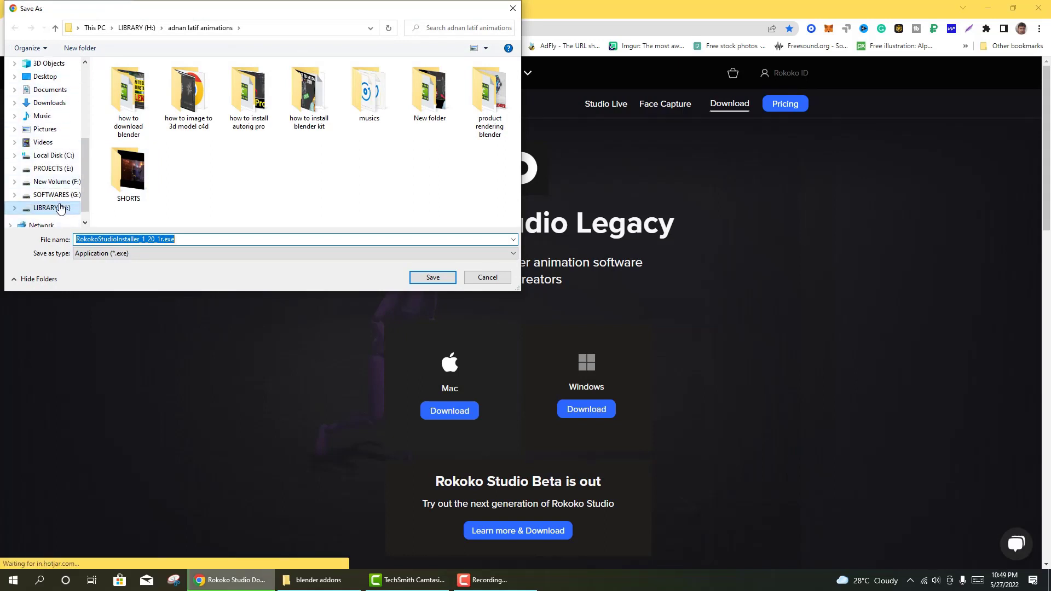
click(57, 196)
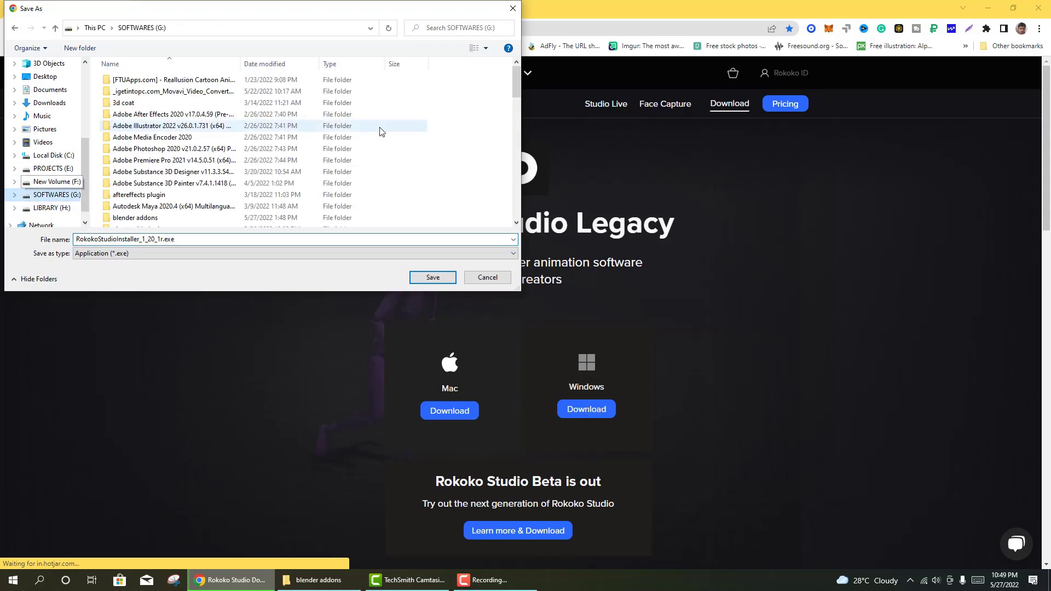
double_click(144, 218)
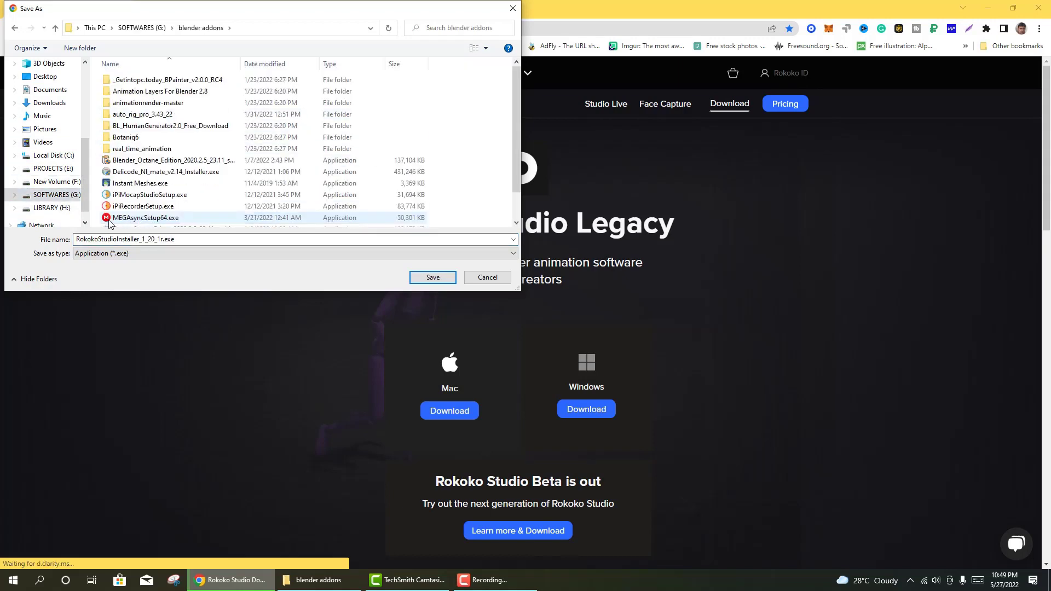
click(431, 278)
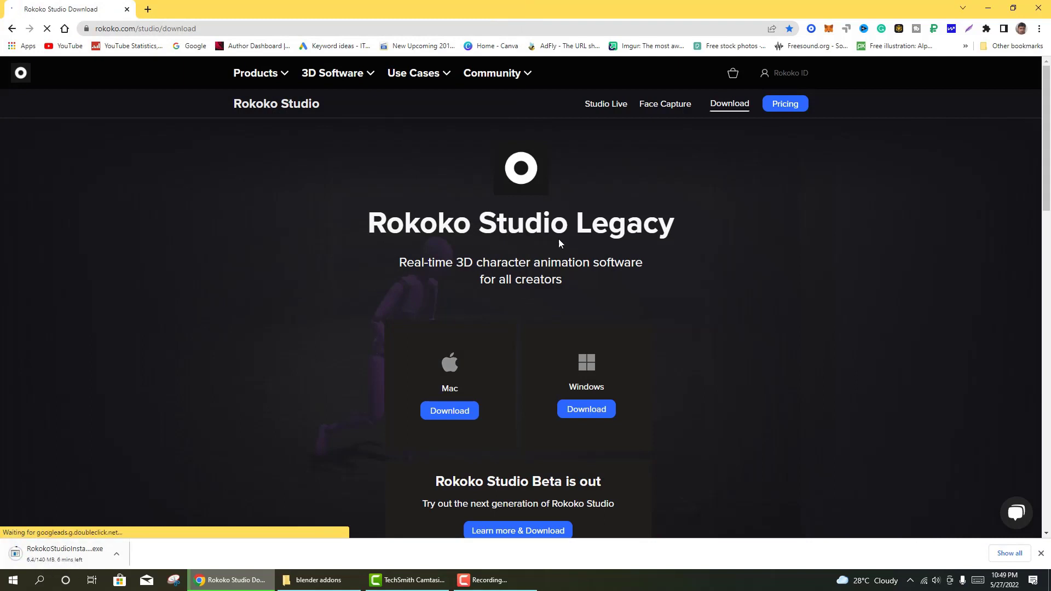
- Show the 3D Software dropdown listing Rokoko's real-time integrations, including Blender
mouse_move(329, 83)
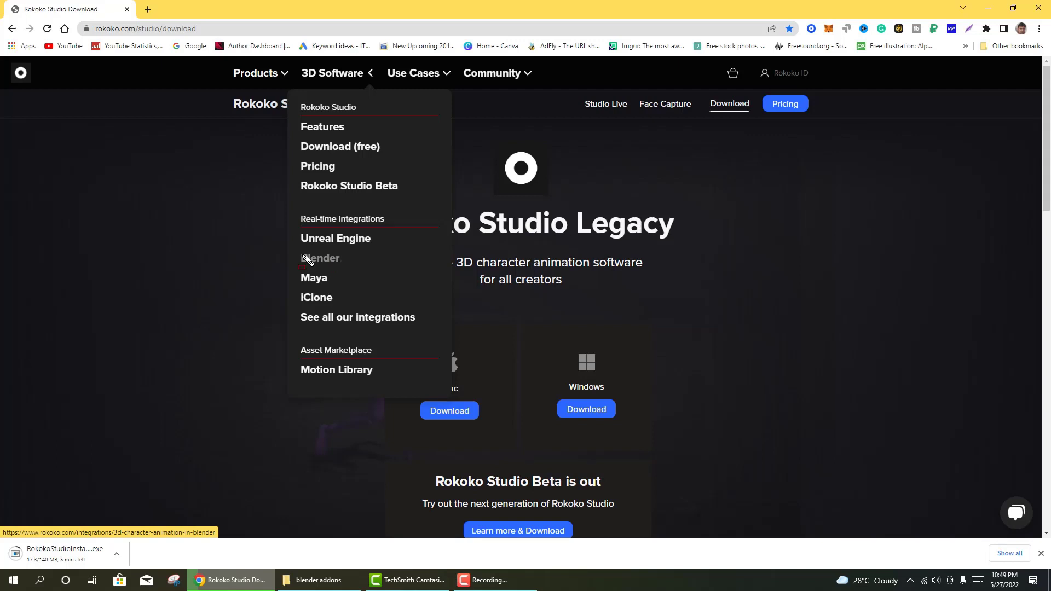
- Choose Blender under Real-time Integrations to reach the Real-time 3D Character Animation in Blender page
drag(294, 245, 359, 269)
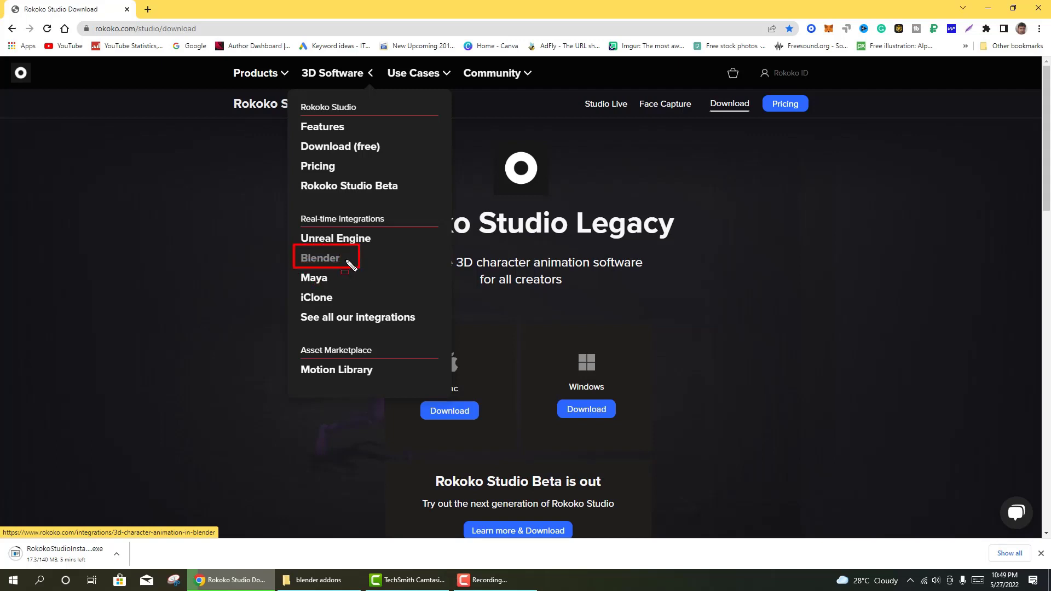
key(Escape)
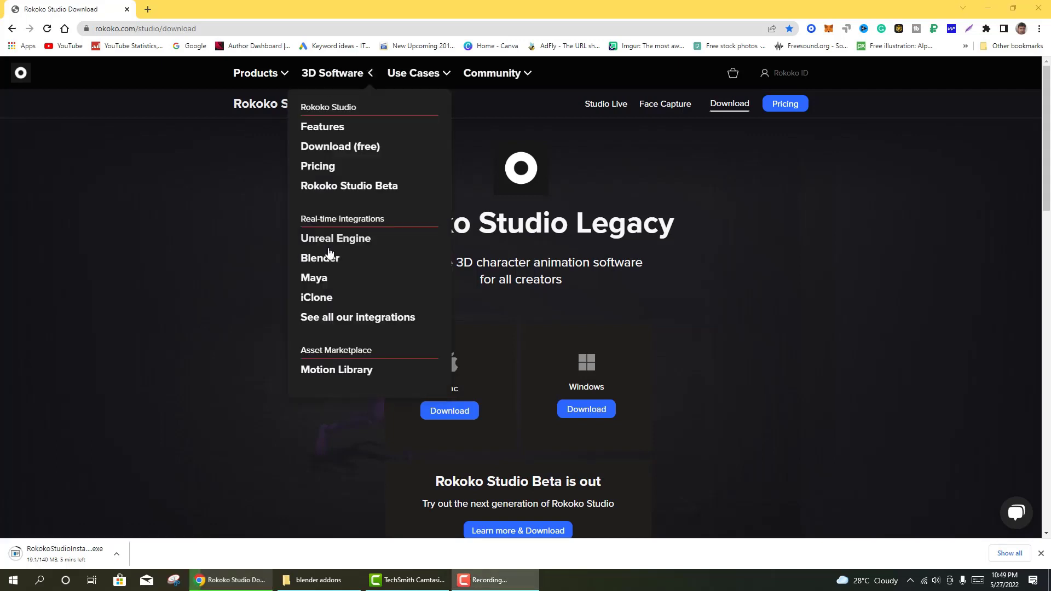
click(329, 259)
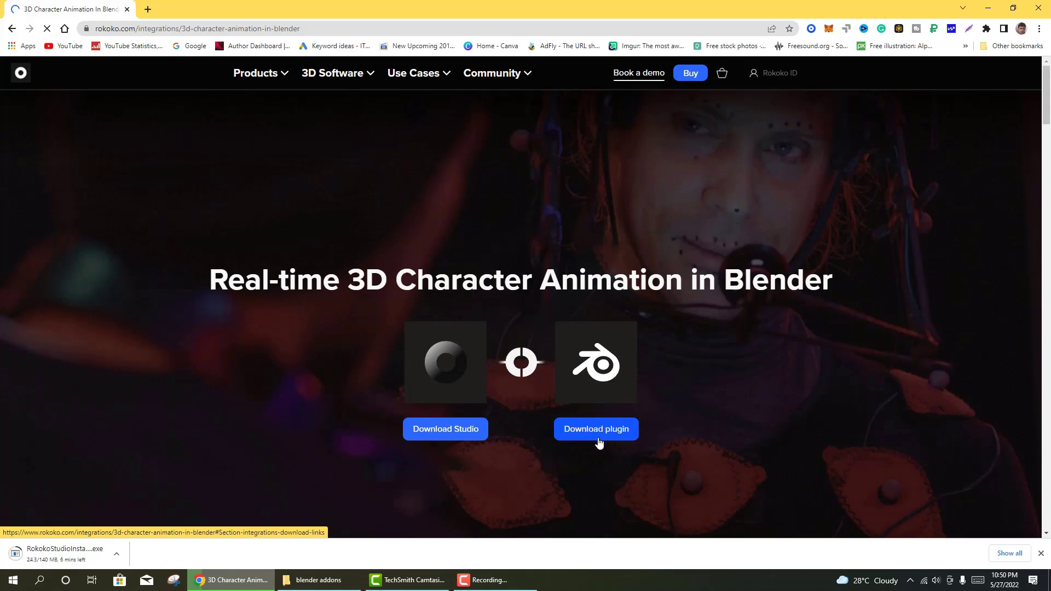
- Start downloading the Blender plugin, rokoko-studio-live-blender-master (1).zip, from the page's download links
click(606, 431)
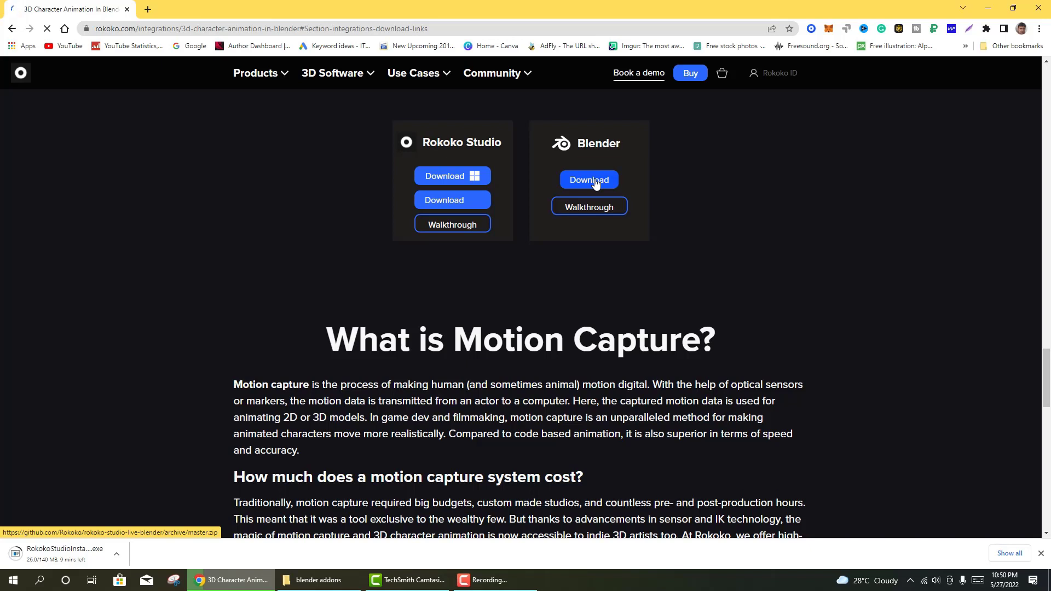
drag(559, 172, 634, 181)
key(Escape)
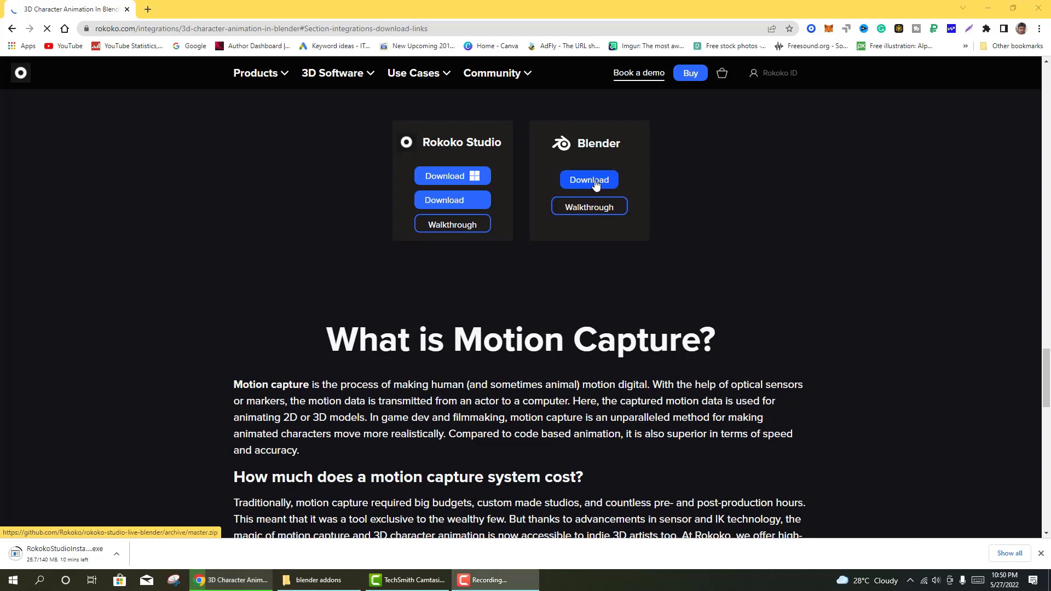
click(596, 184)
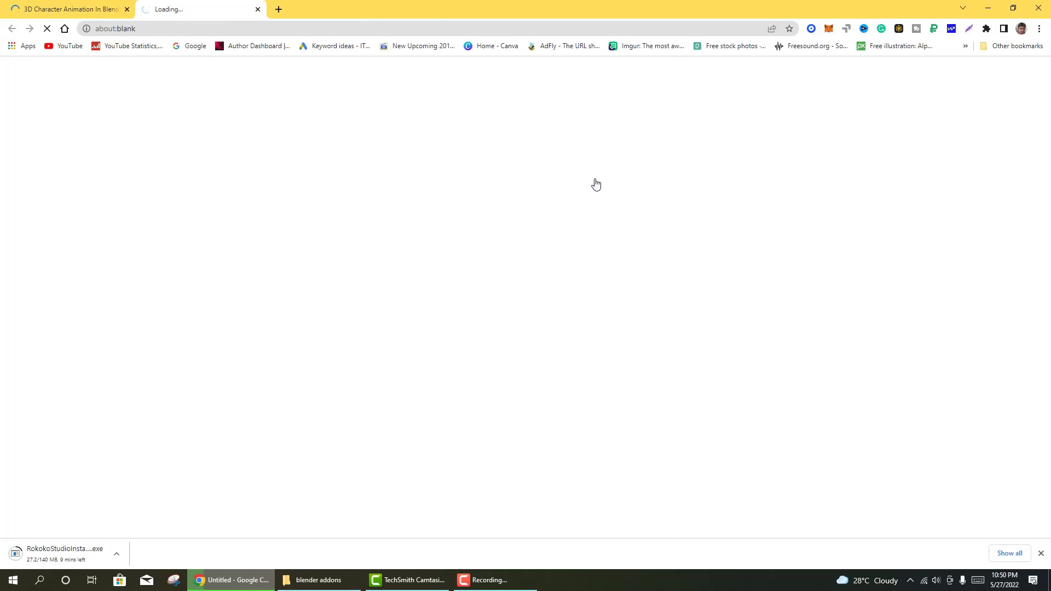
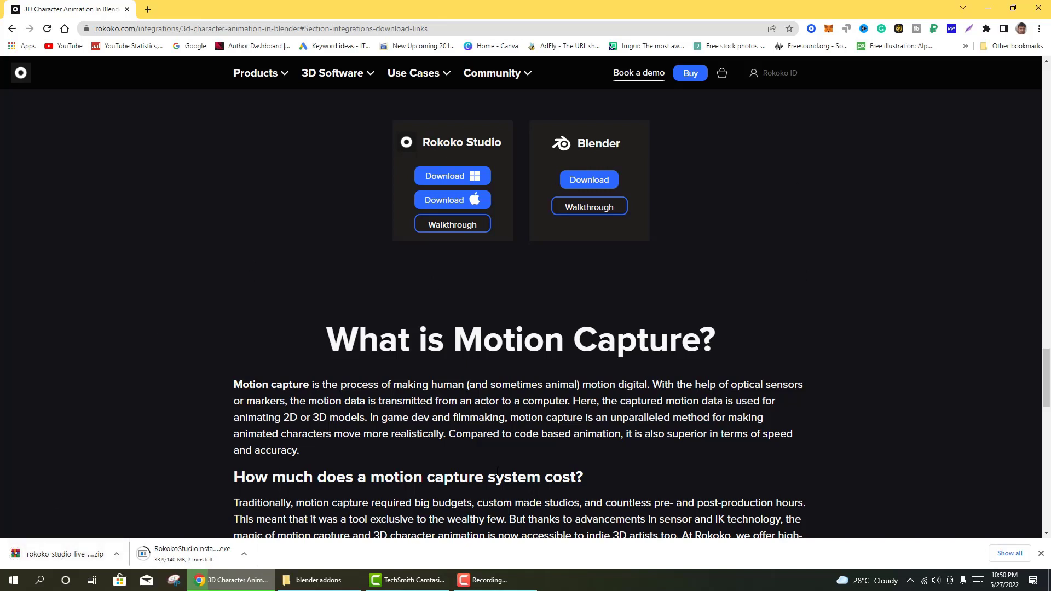
- Scroll to the top of the Rokoko site and open Motion Library from the 3D Software menu
scroll(471, 421, up, 5)
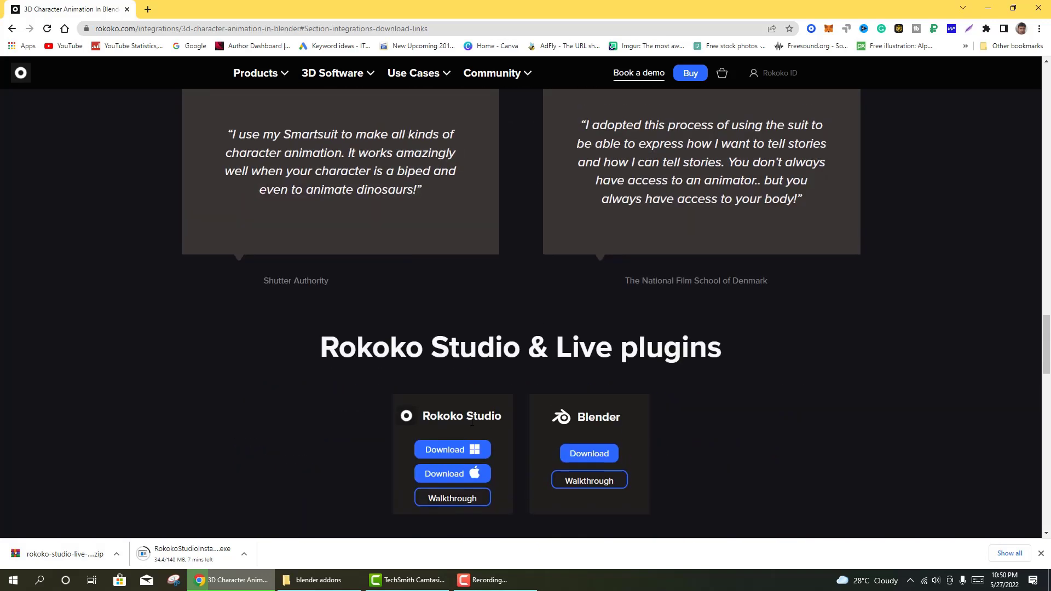
scroll(472, 422, up, 2)
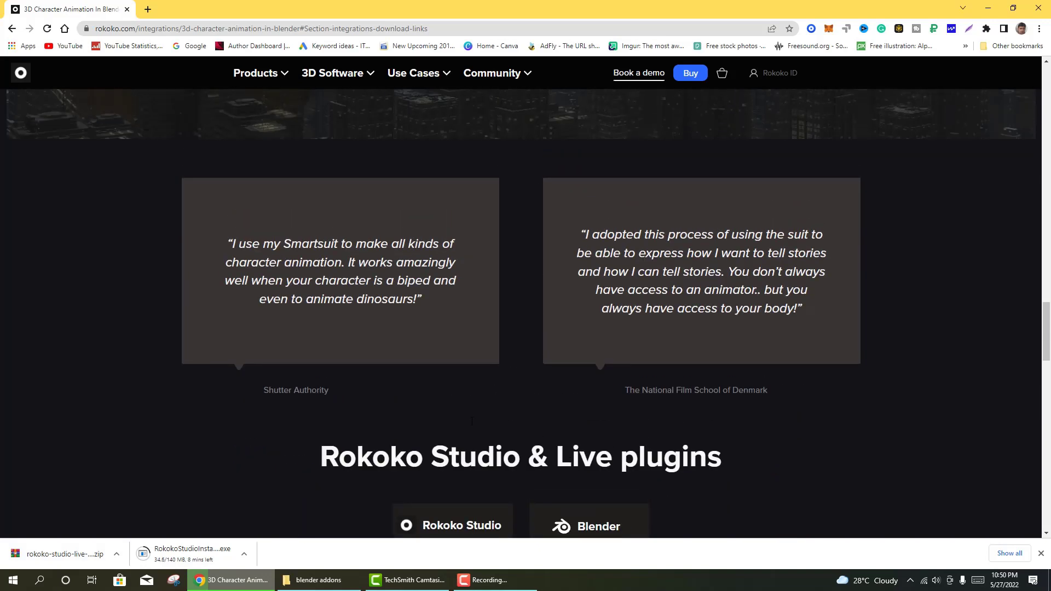
scroll(471, 421, up, 3)
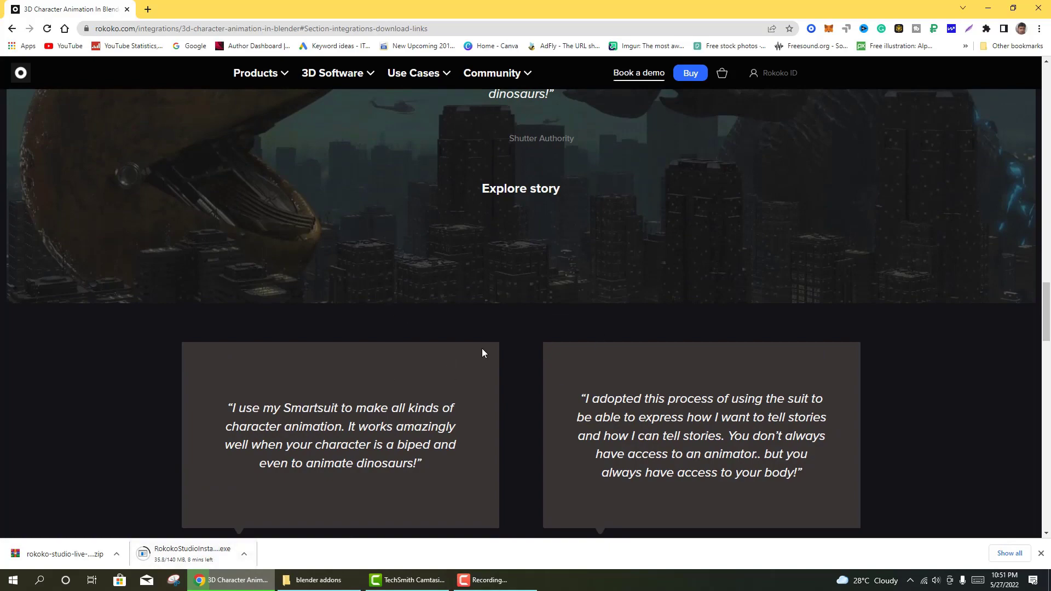
scroll(481, 349, up, 5)
scroll(481, 350, up, 15)
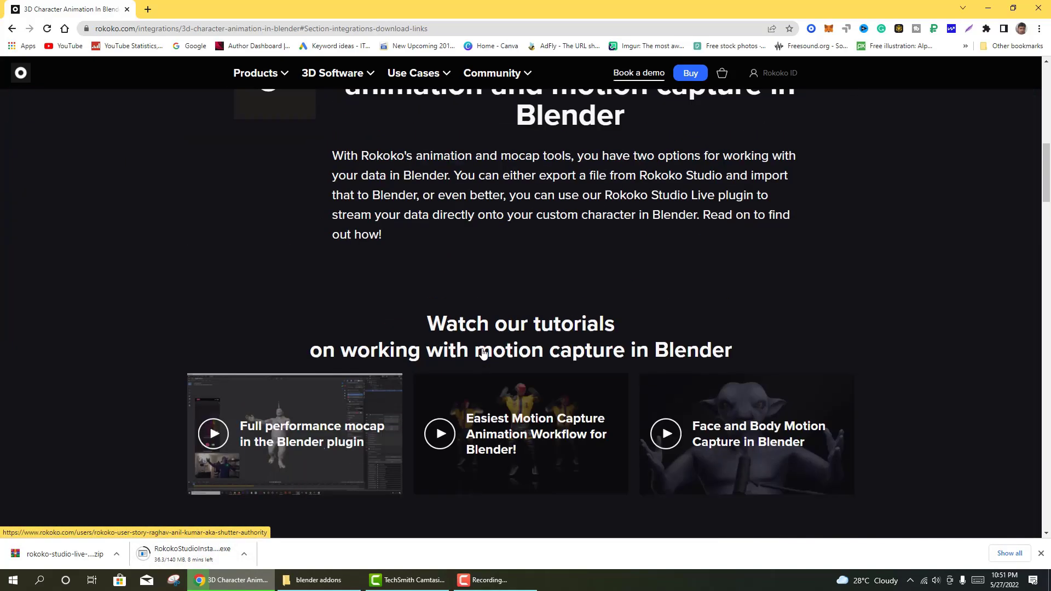
scroll(483, 355, up, 3)
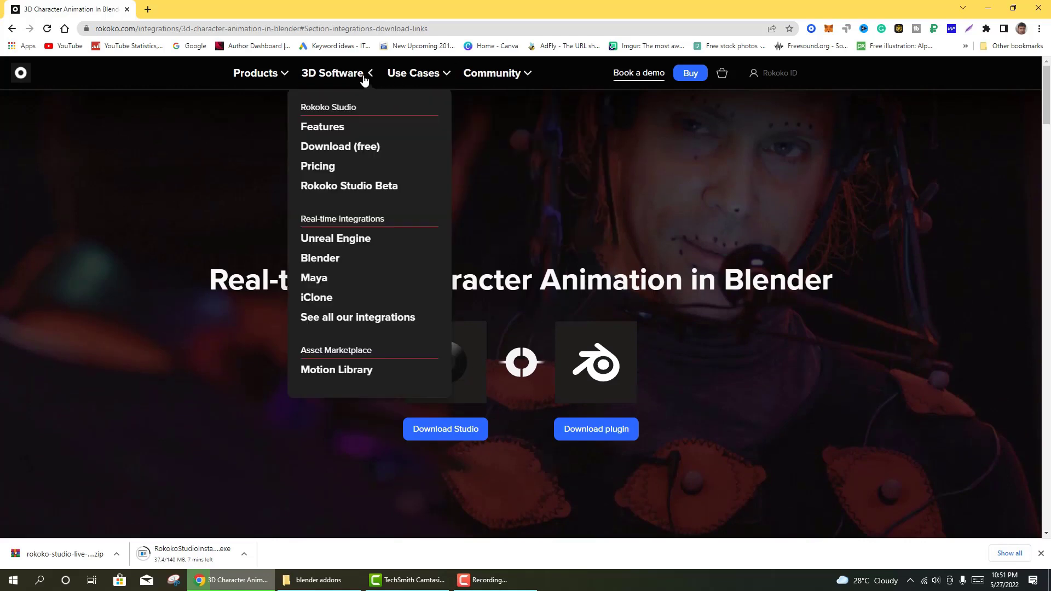
mouse_move(347, 73)
click(353, 377)
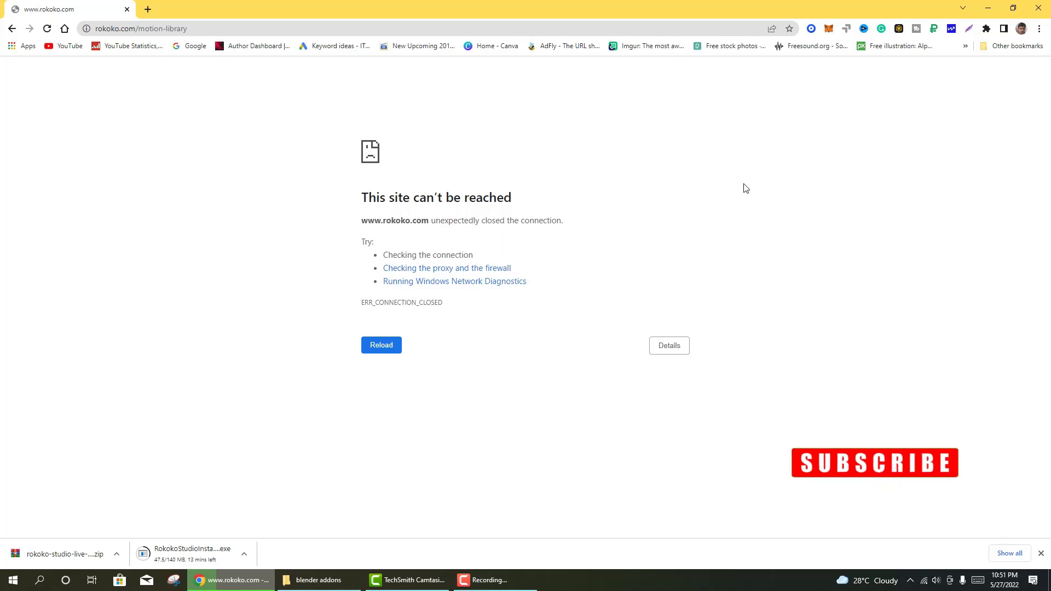
- Reload the failed Motion Library page, then go back to the Blender integration page
click(47, 28)
click(12, 30)
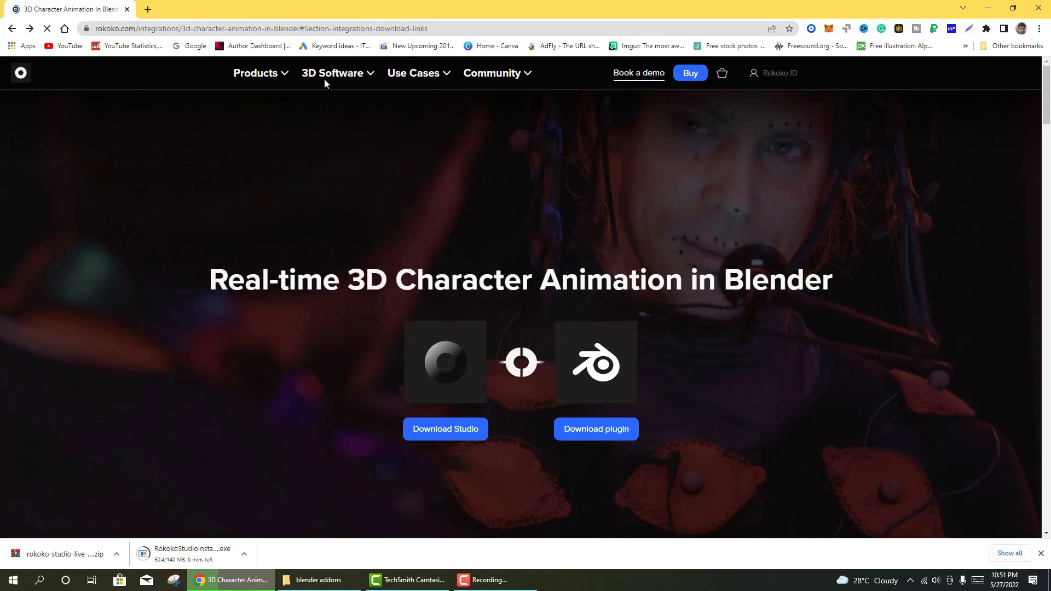
mouse_move(288, 78)
click(489, 580)
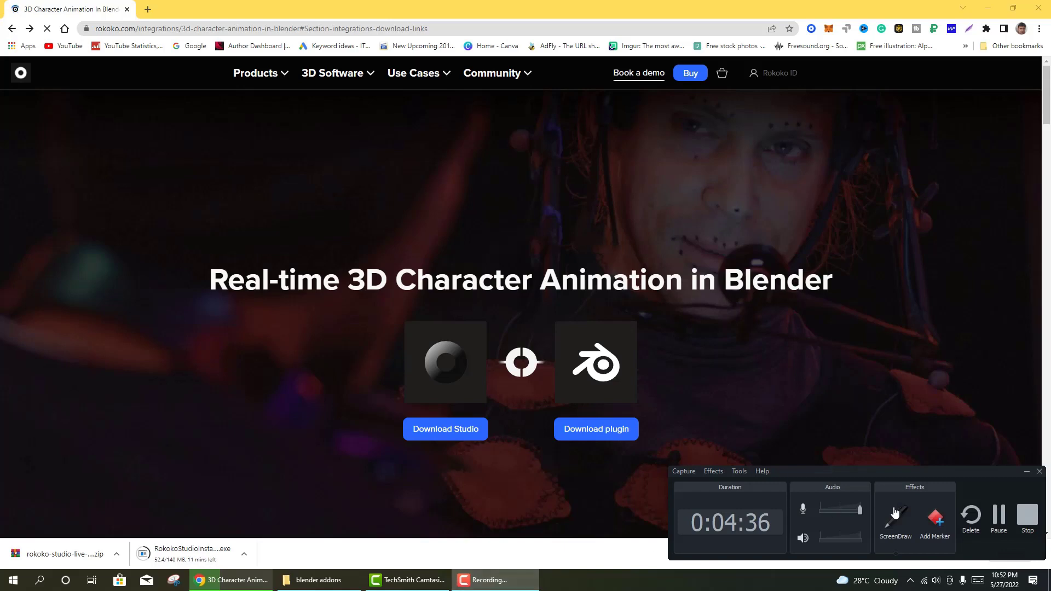
click(998, 517)
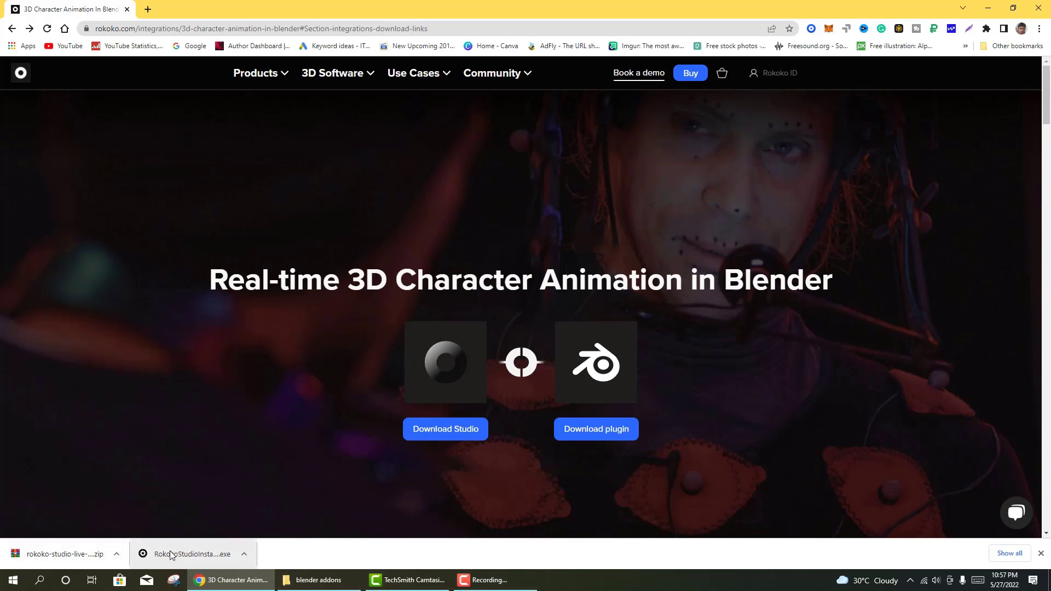
- Show the downloaded installer in the blender addons folder in a maximized File Explorer
right_click(200, 554)
click(240, 523)
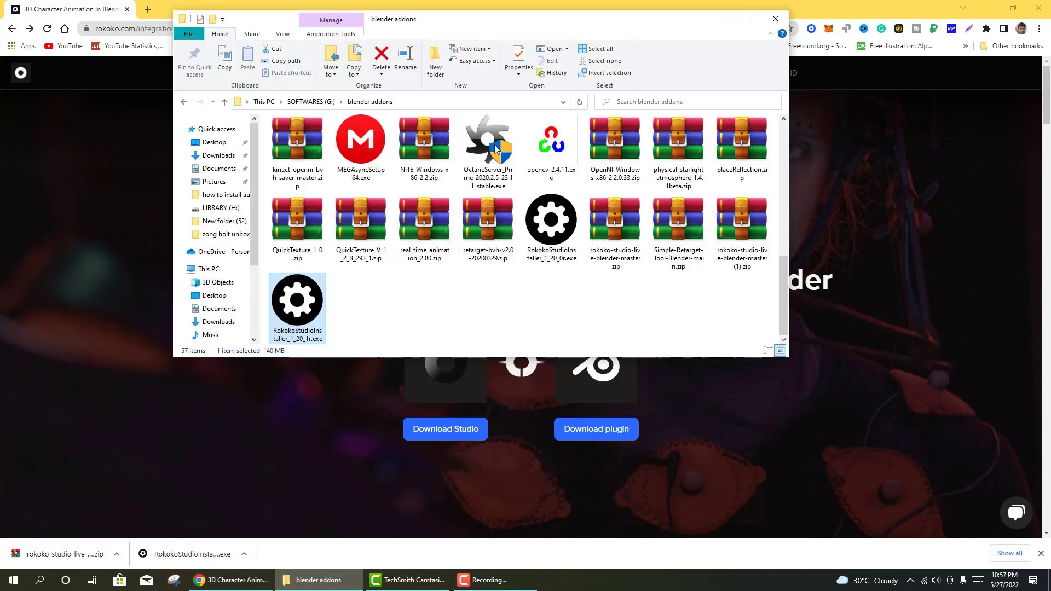
click(751, 19)
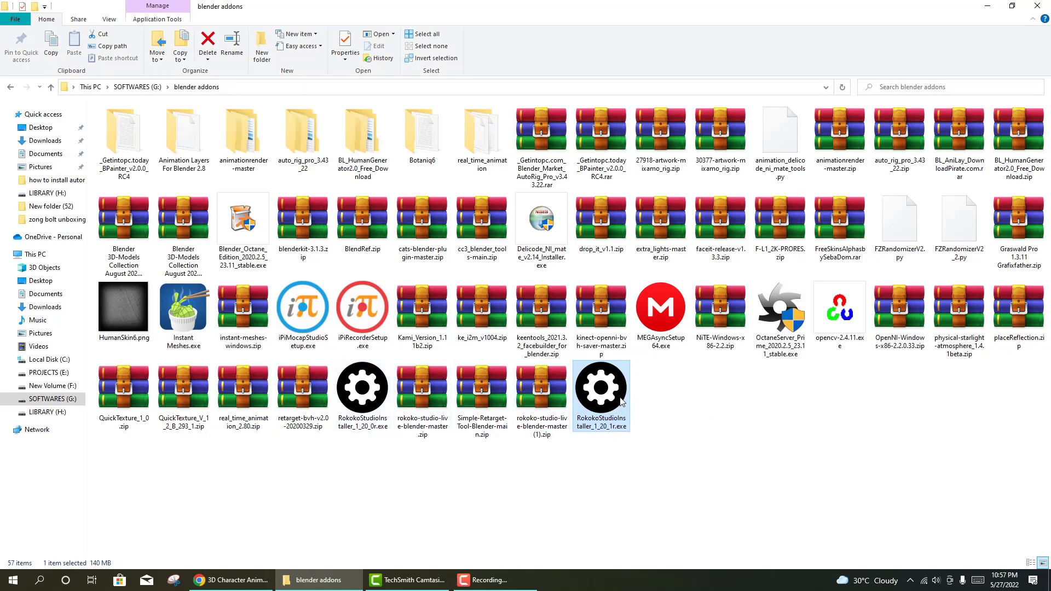
- Run the Rokoko Studio installer, allowing it past SmartScreen, to reach the License Agreement
right_click(597, 390)
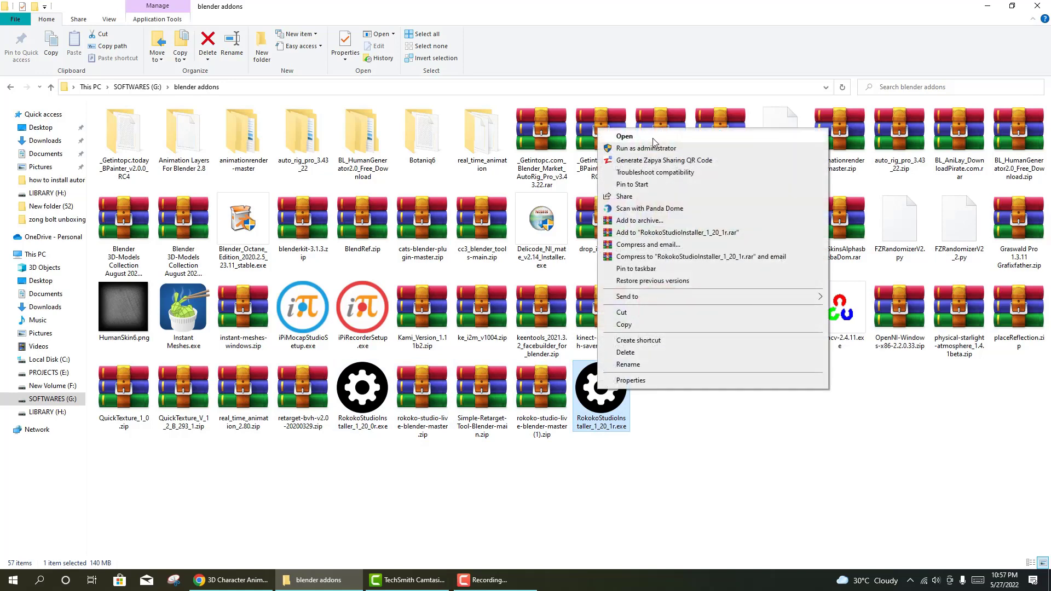
click(625, 136)
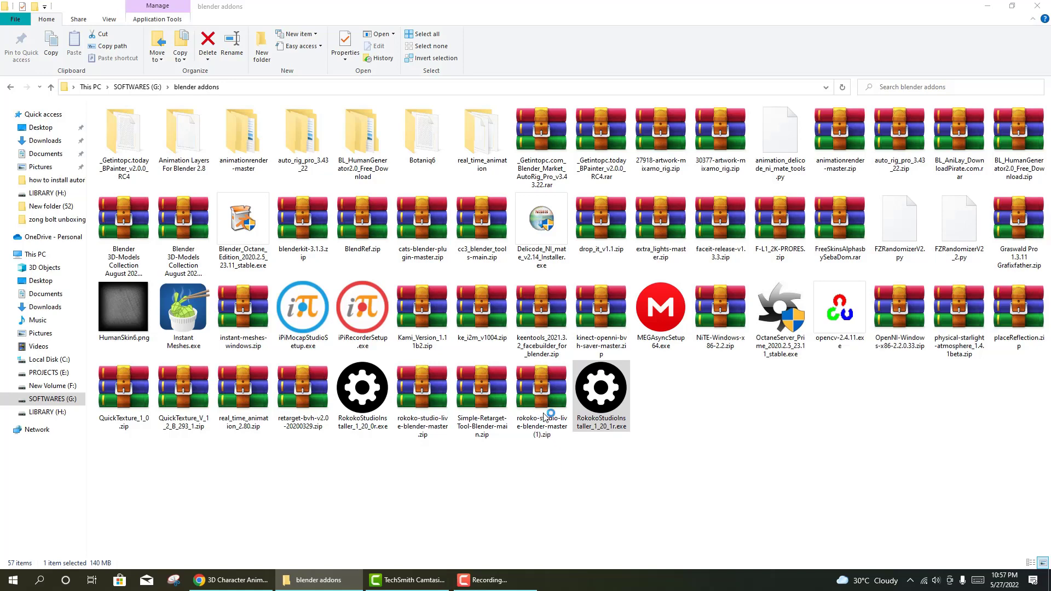
click(575, 390)
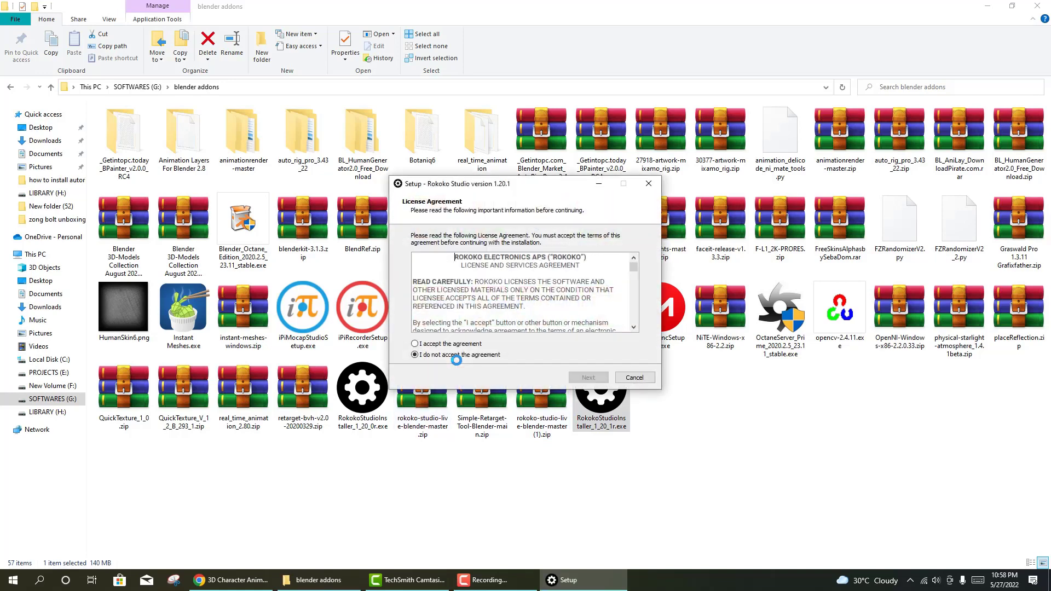
- Accept the licence, keep C:\Program Files\Rokoko Studio, add a desktop shortcut, and install
click(447, 345)
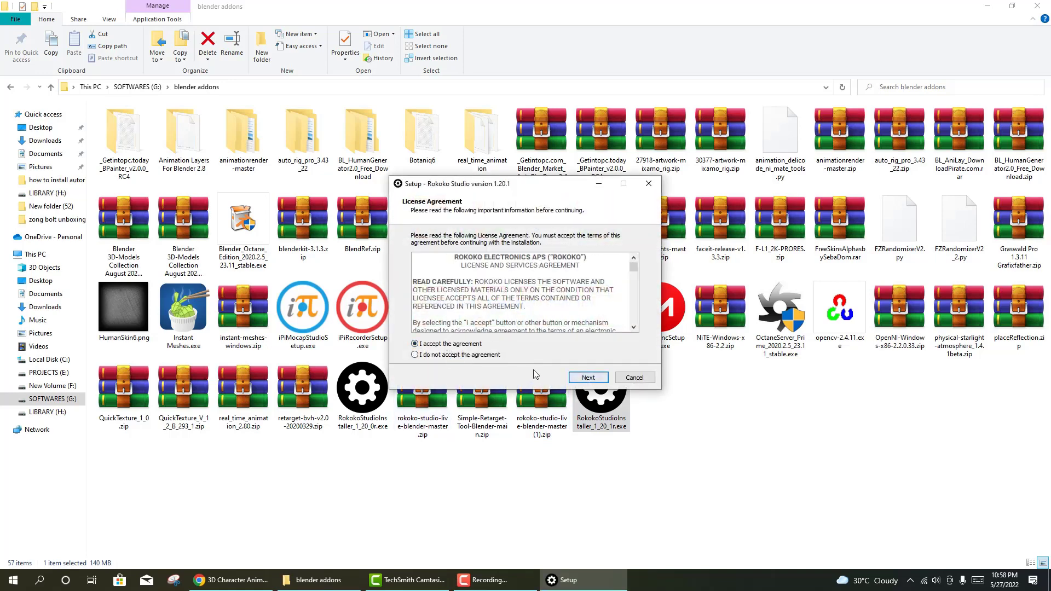
click(586, 377)
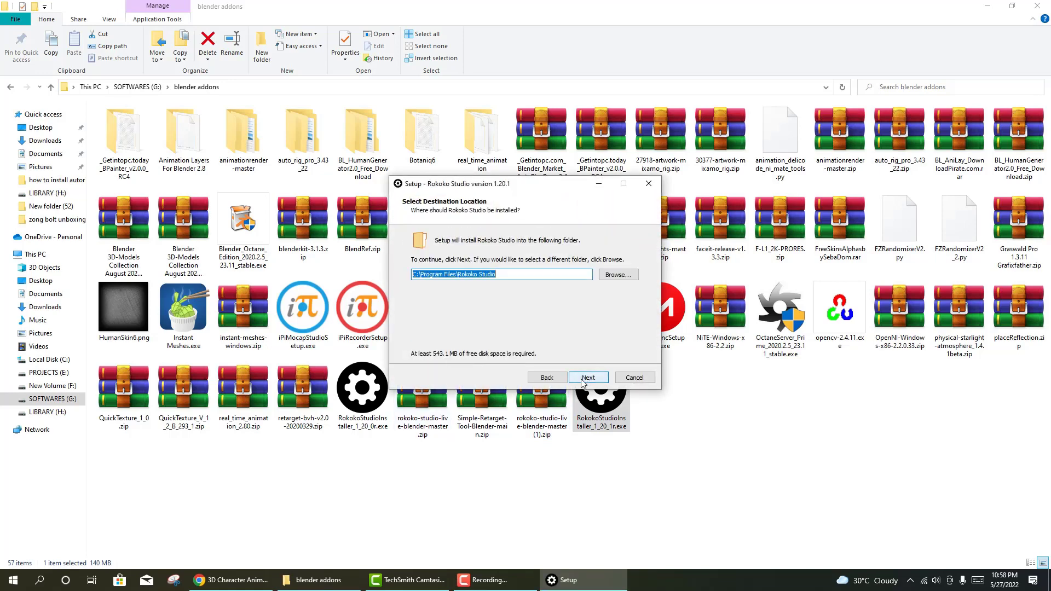
click(583, 382)
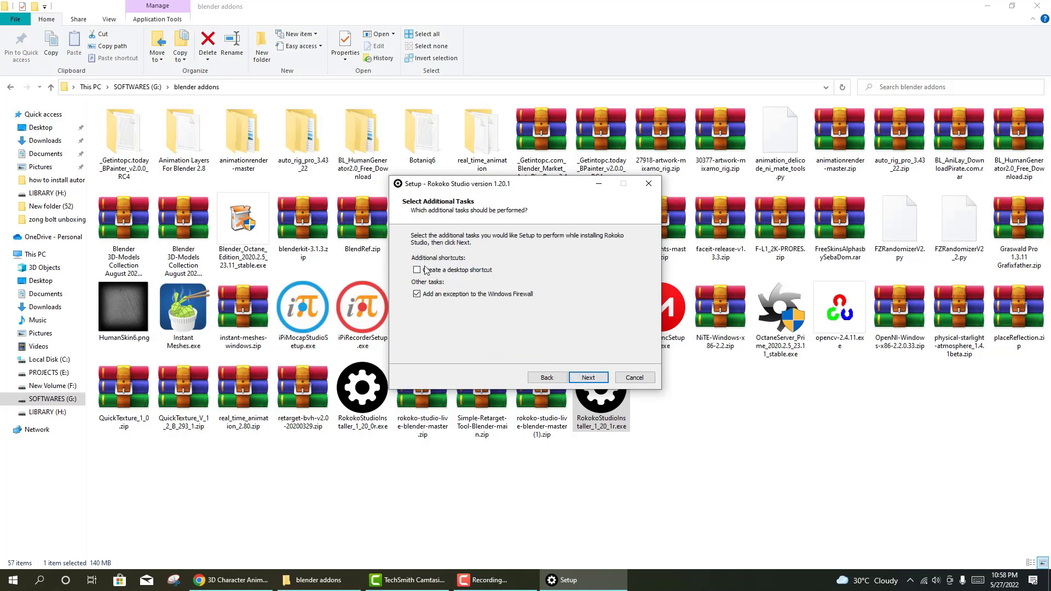
click(454, 270)
click(583, 383)
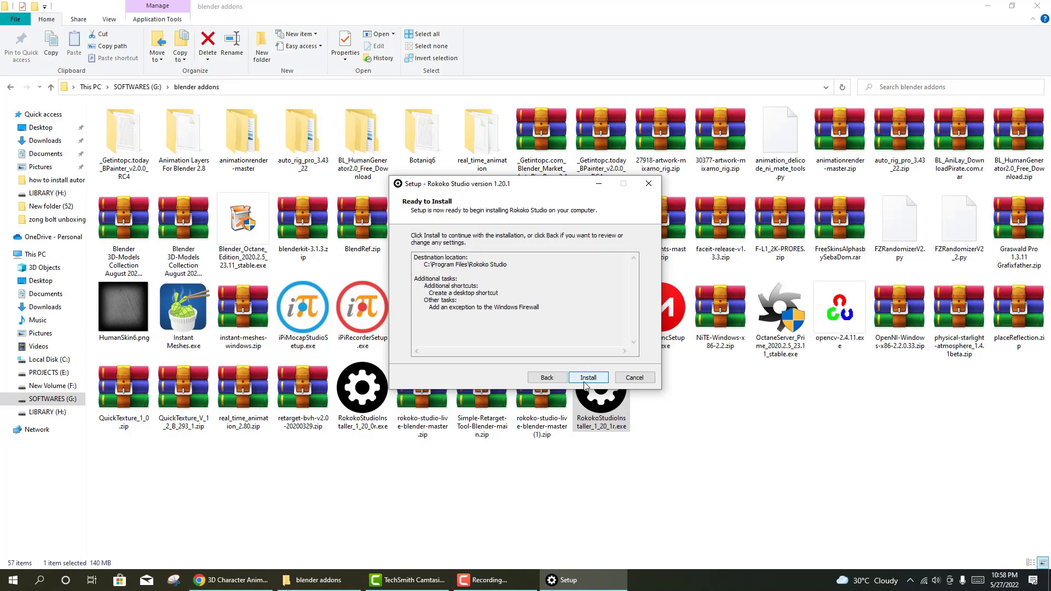
click(585, 379)
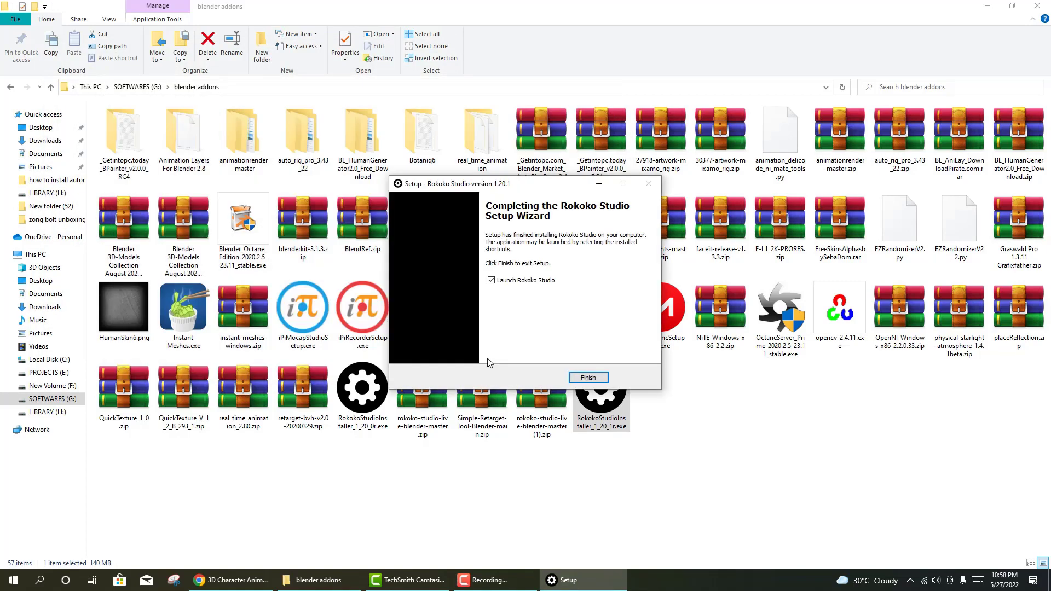
- Finish setup with Rokoko Studio launching, and minimize File Explorer and Chrome to show its Sign in window
click(593, 379)
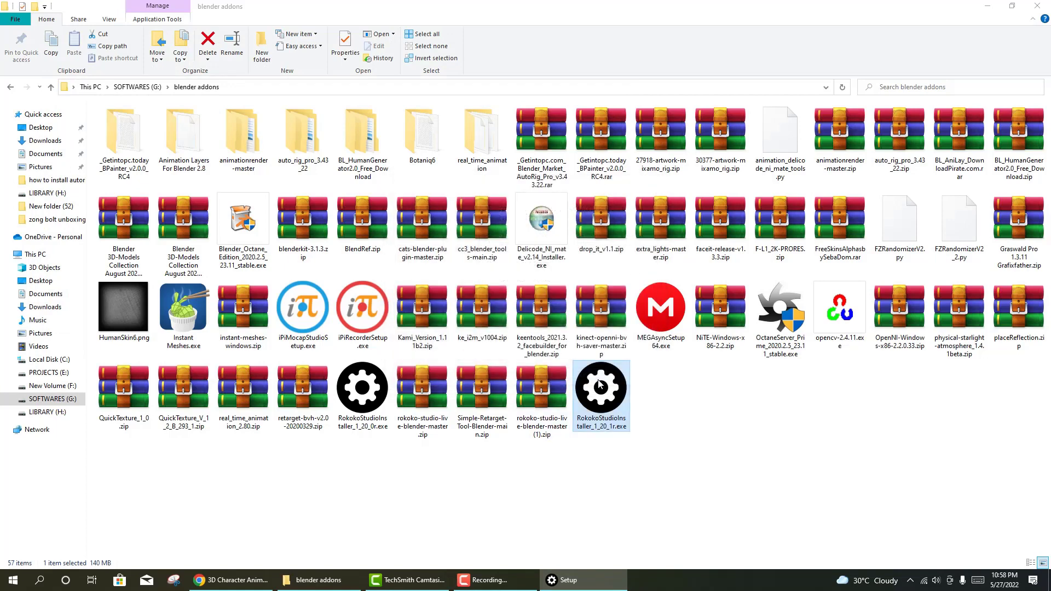
click(989, 6)
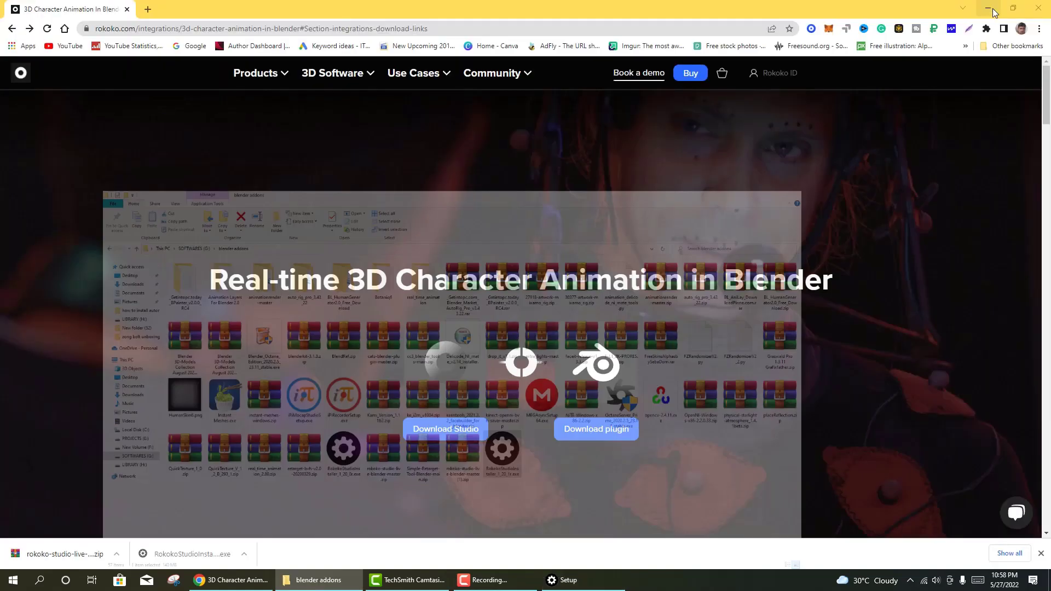
click(988, 8)
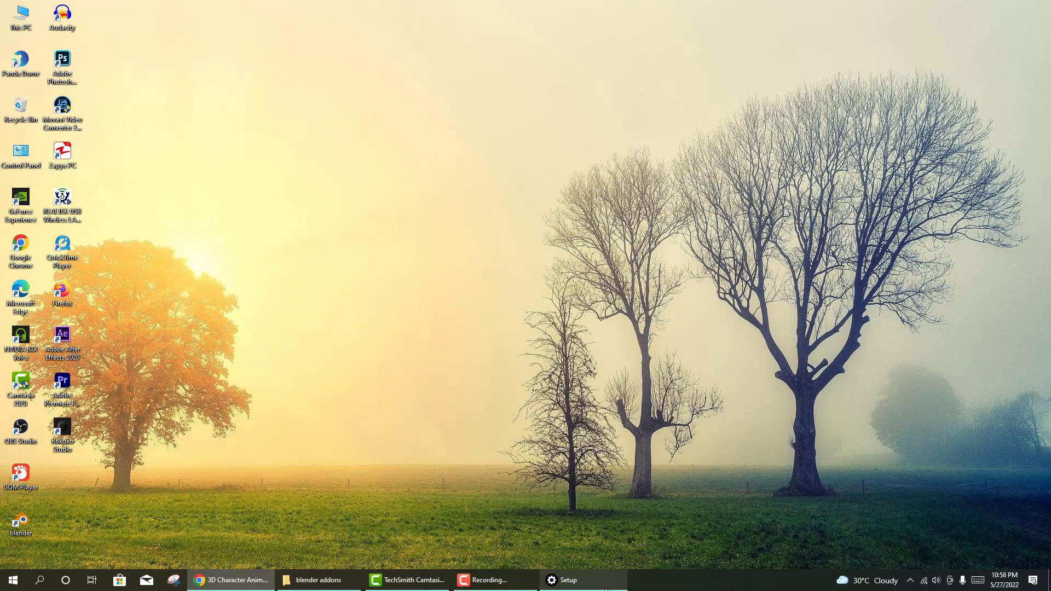
mouse_move(605, 589)
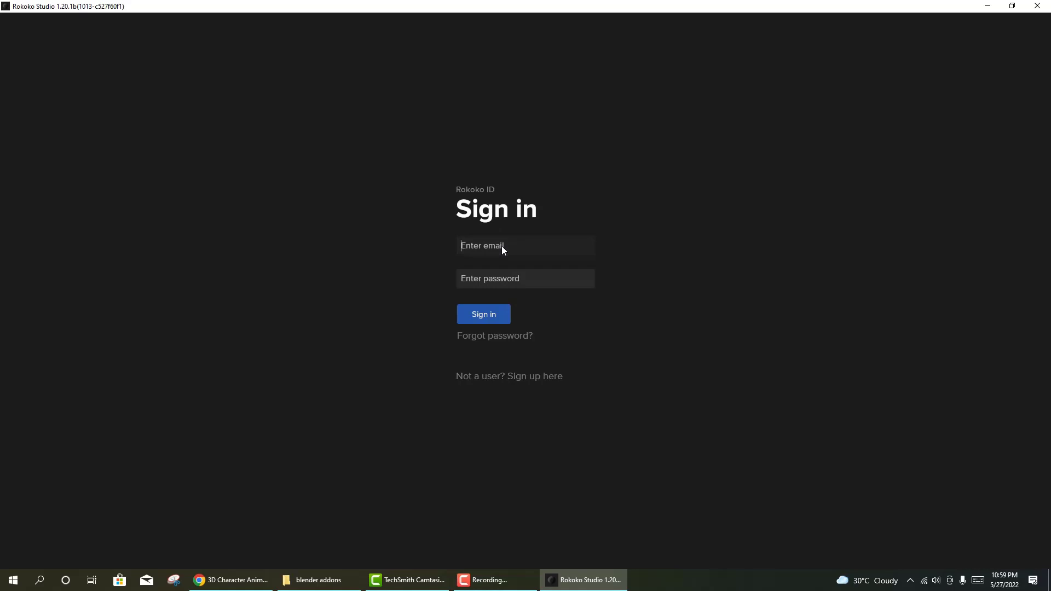
- In Chrome, open the Rokoko ID sign-in page from the Rokoko site header
click(233, 579)
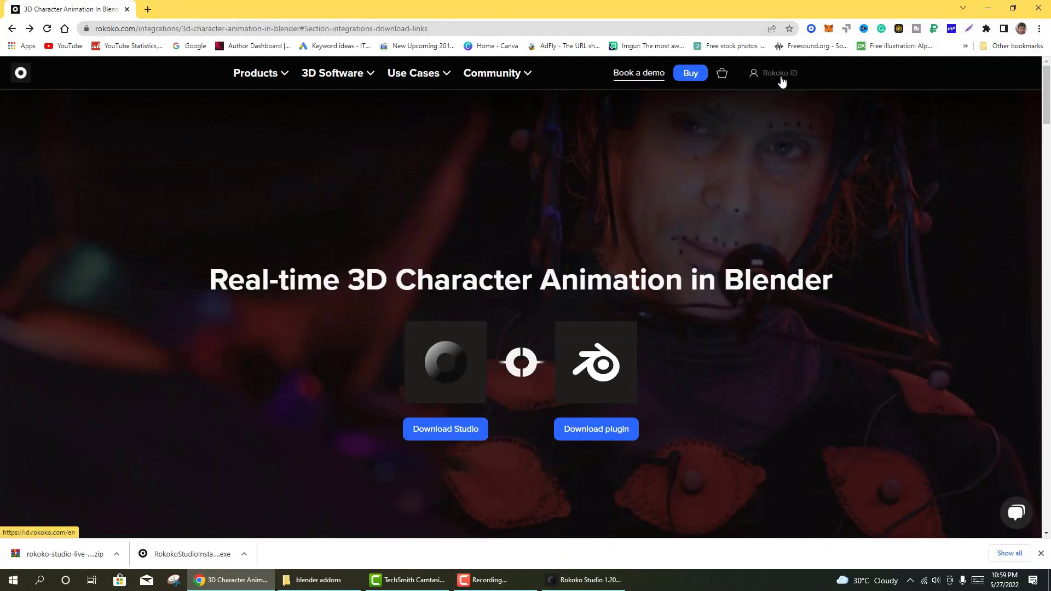
click(443, 81)
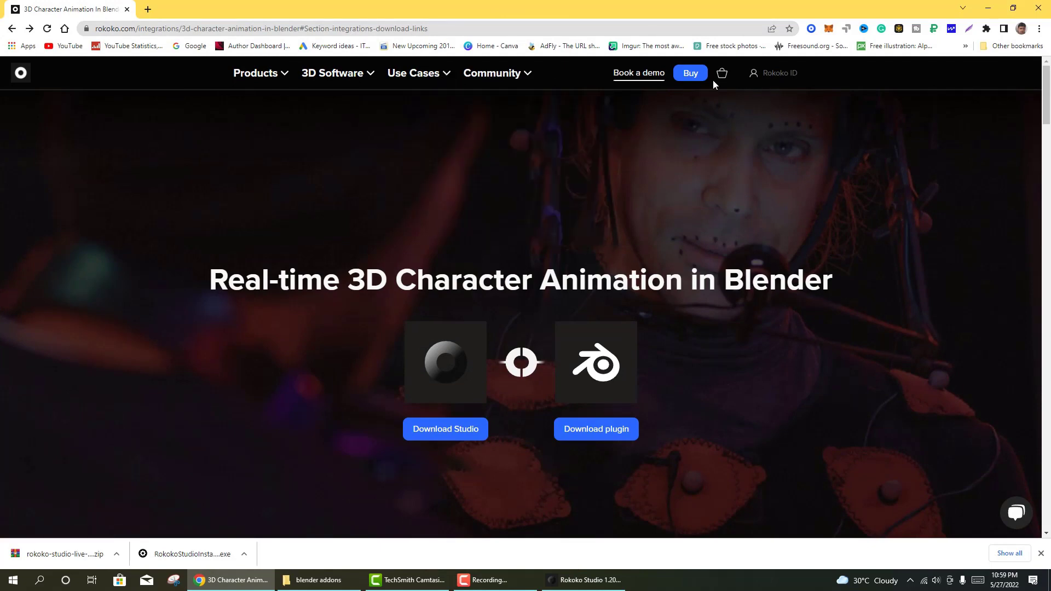
click(774, 73)
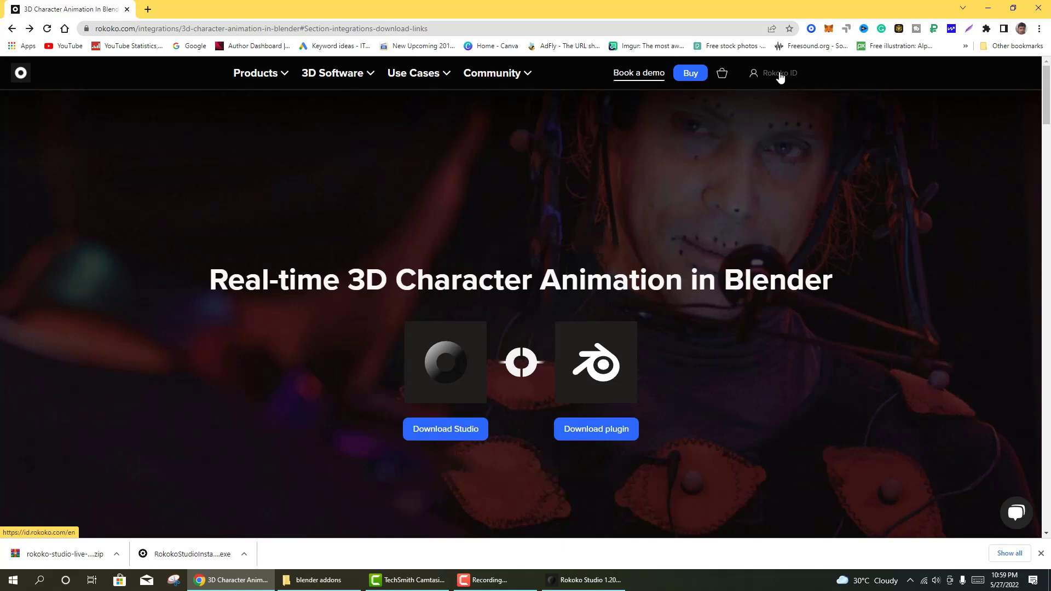
right_click(779, 73)
click(757, 77)
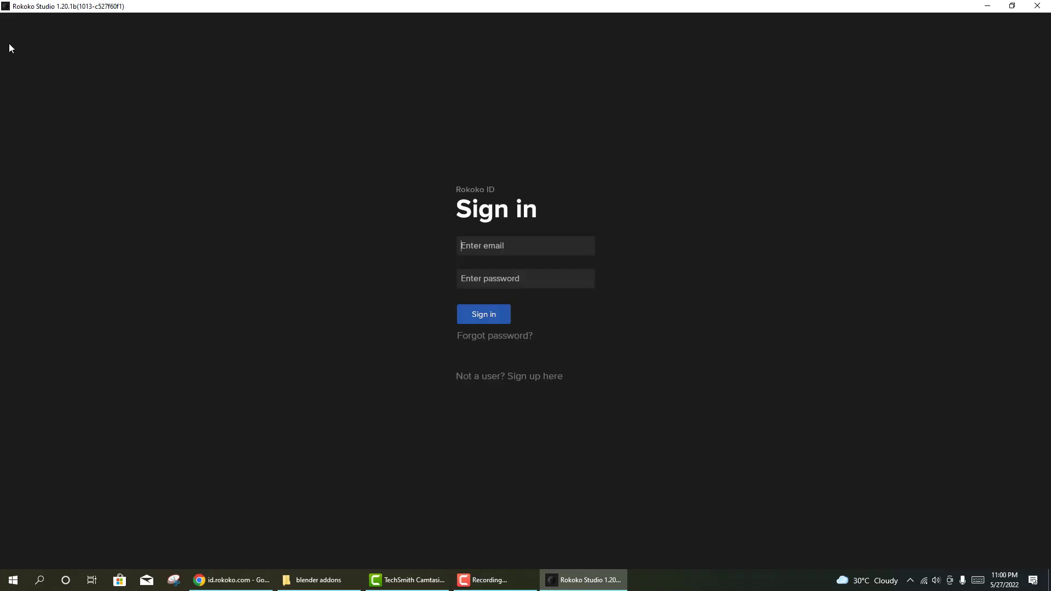
- Sign in to Rokoko Studio with the account e-mail and password on the Sign in form
click(540, 377)
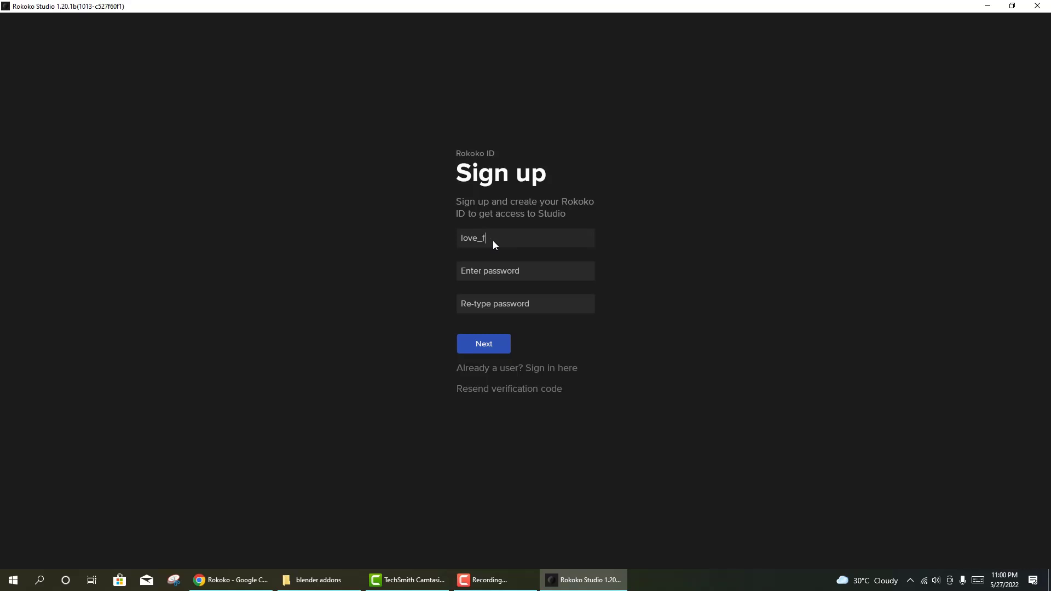
key(super)
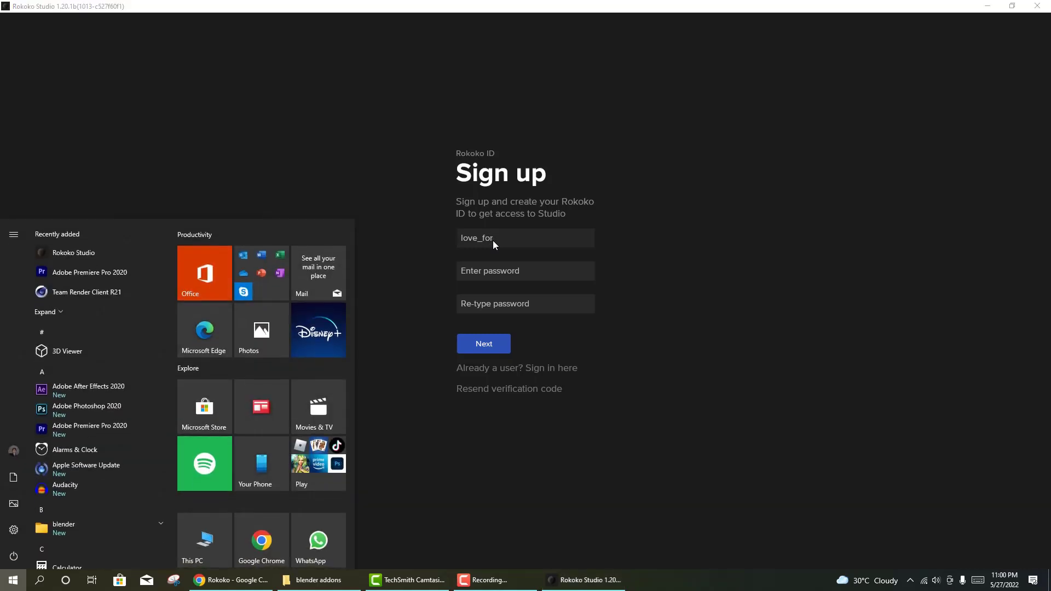
click(625, 248)
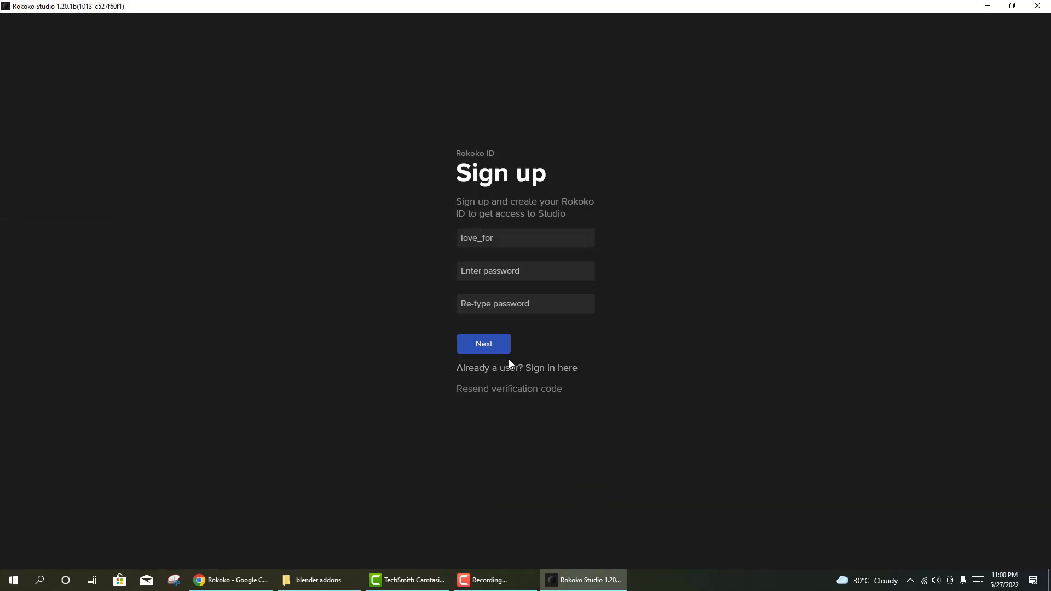
click(554, 369)
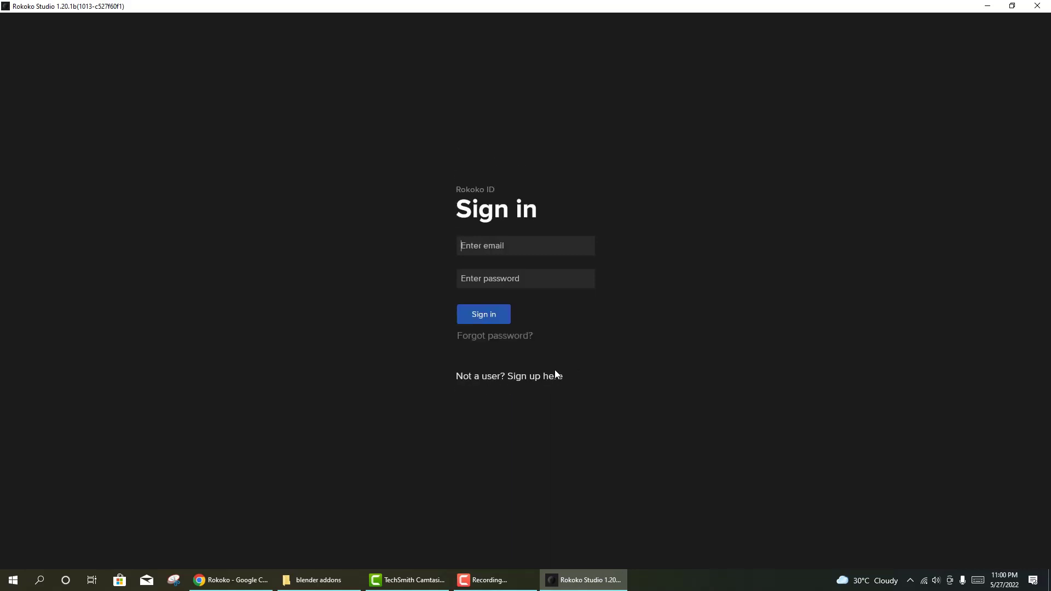
click(503, 246)
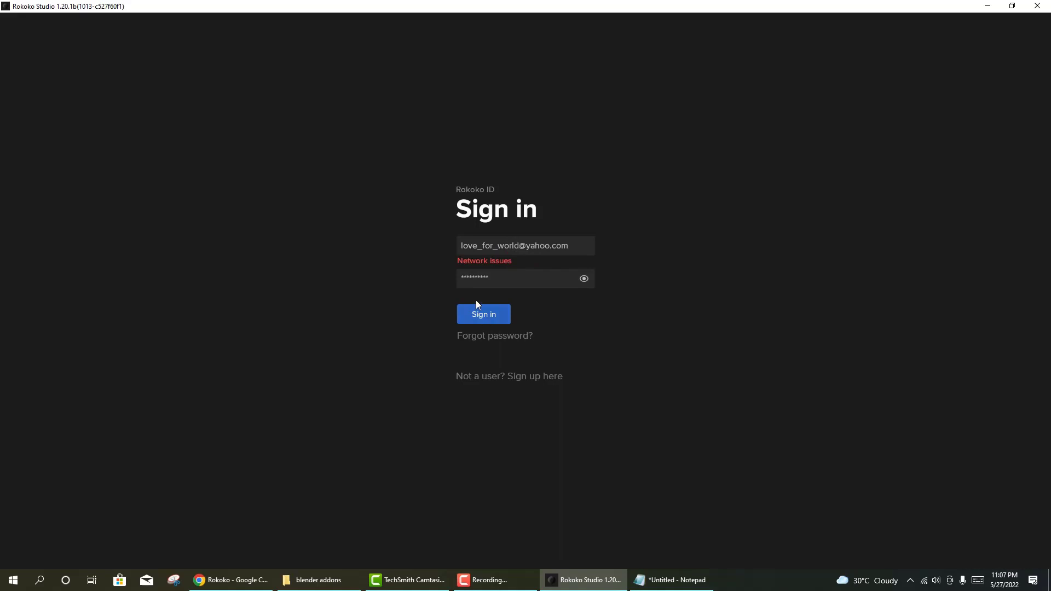
click(479, 315)
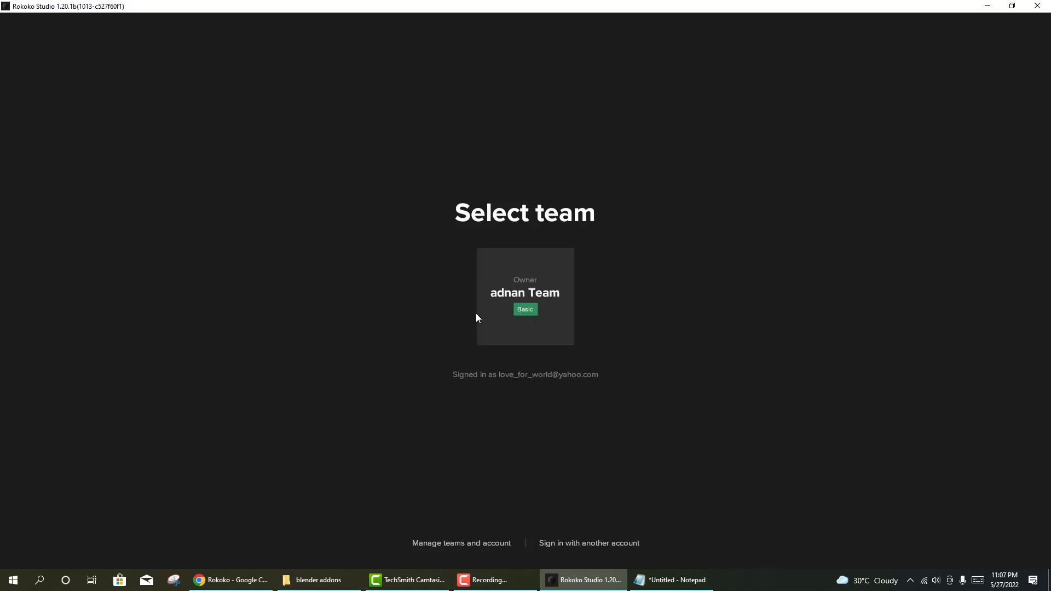
- Enter the account's team and save Denmark, København as the location
click(519, 313)
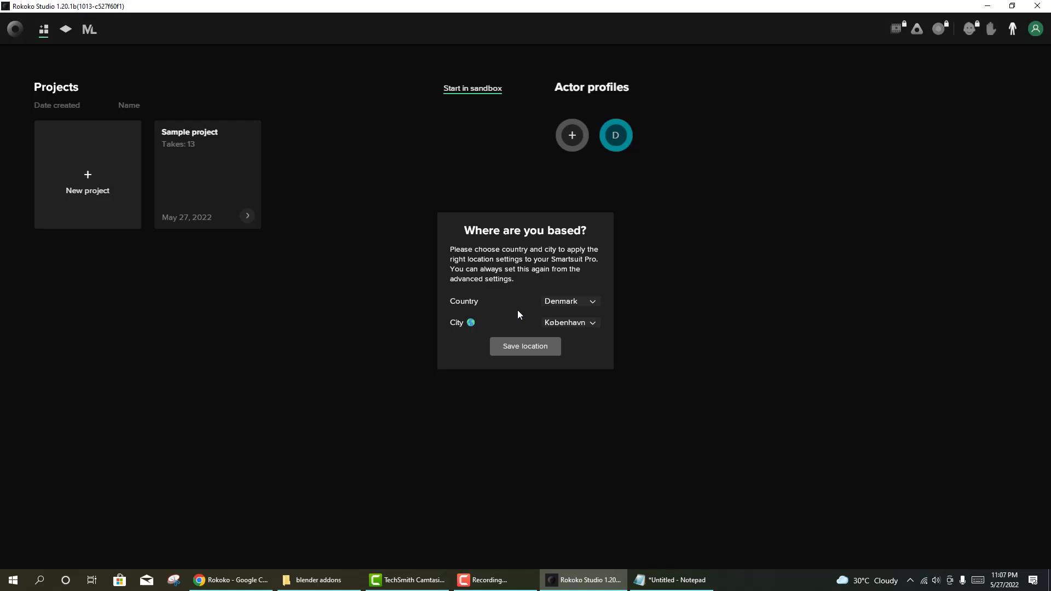
click(525, 350)
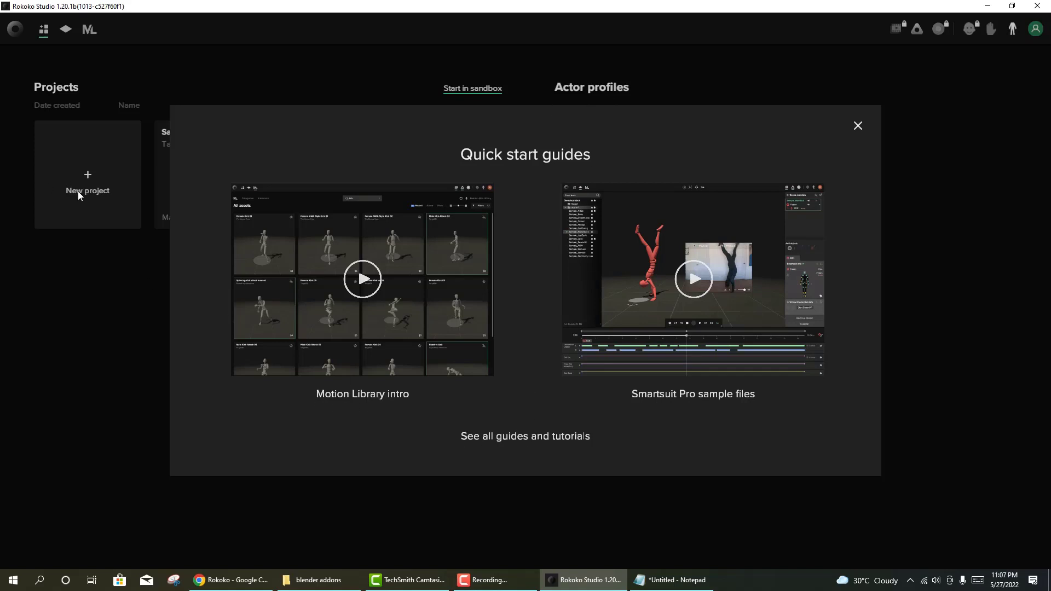
- Play the Motion Library intro on YouTube for a few seconds, pause, close the tab, return to Rokoko
click(362, 280)
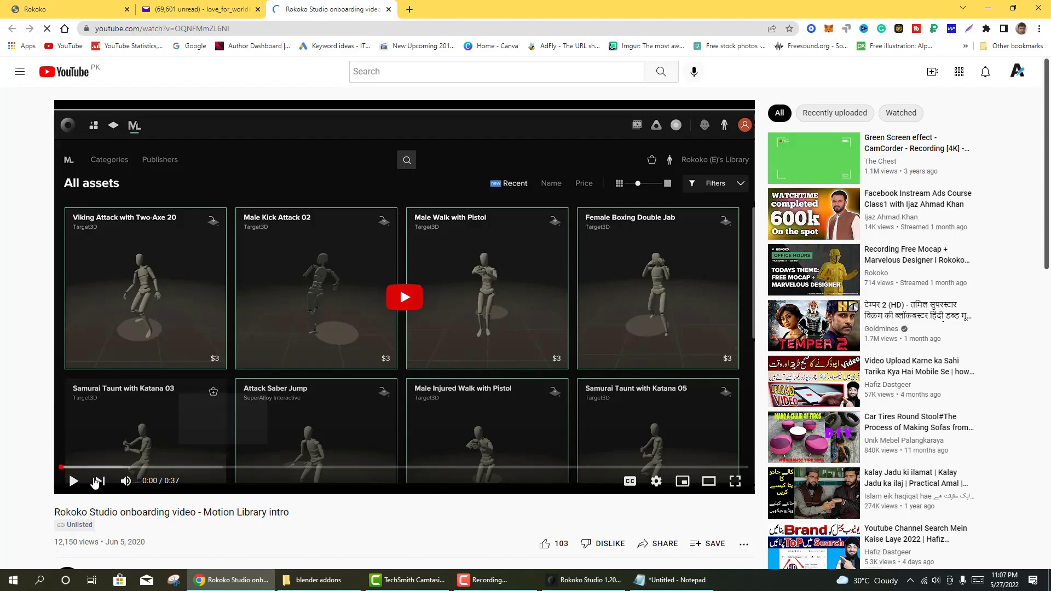
scroll(334, 384, down, 3)
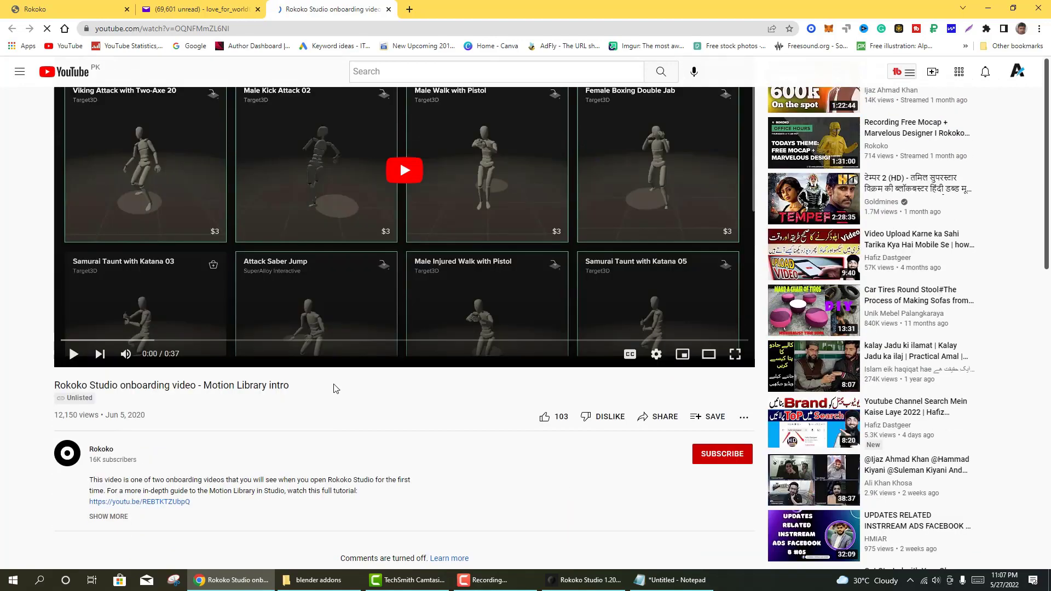
scroll(372, 313, up, 1)
scroll(372, 313, up, 2)
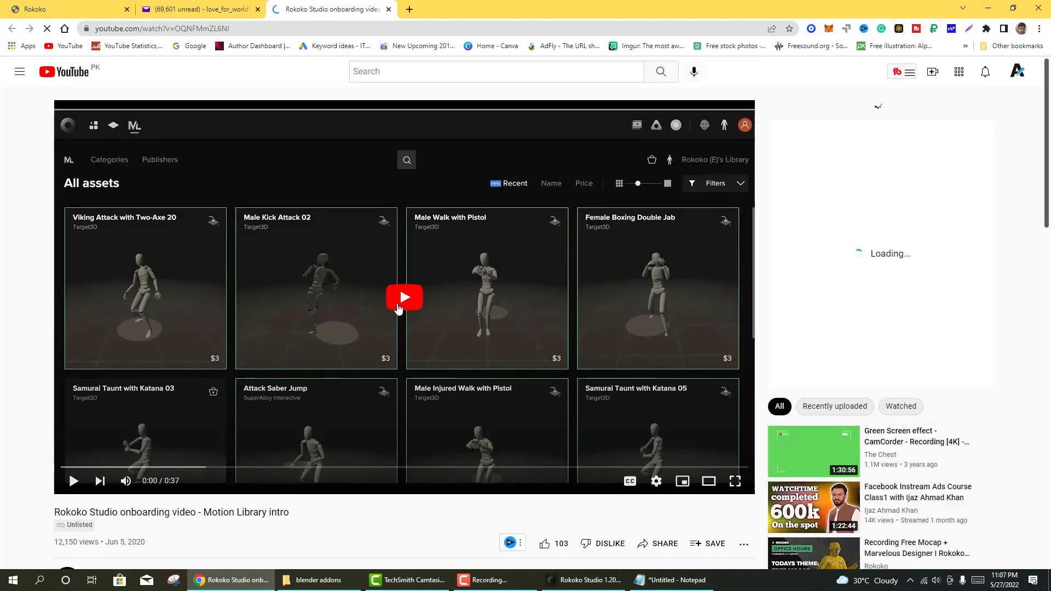
click(404, 306)
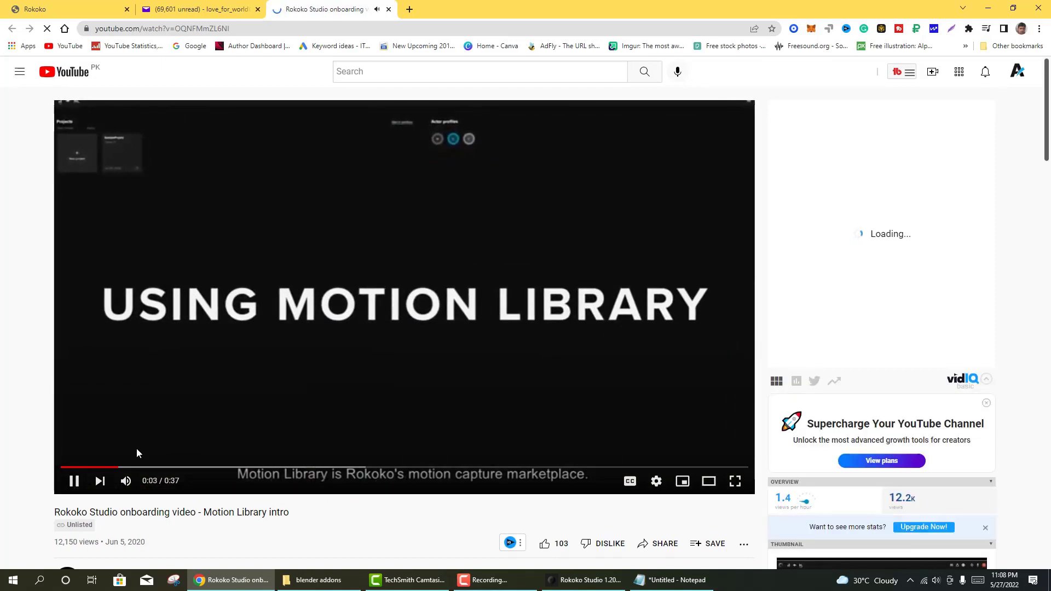
click(71, 483)
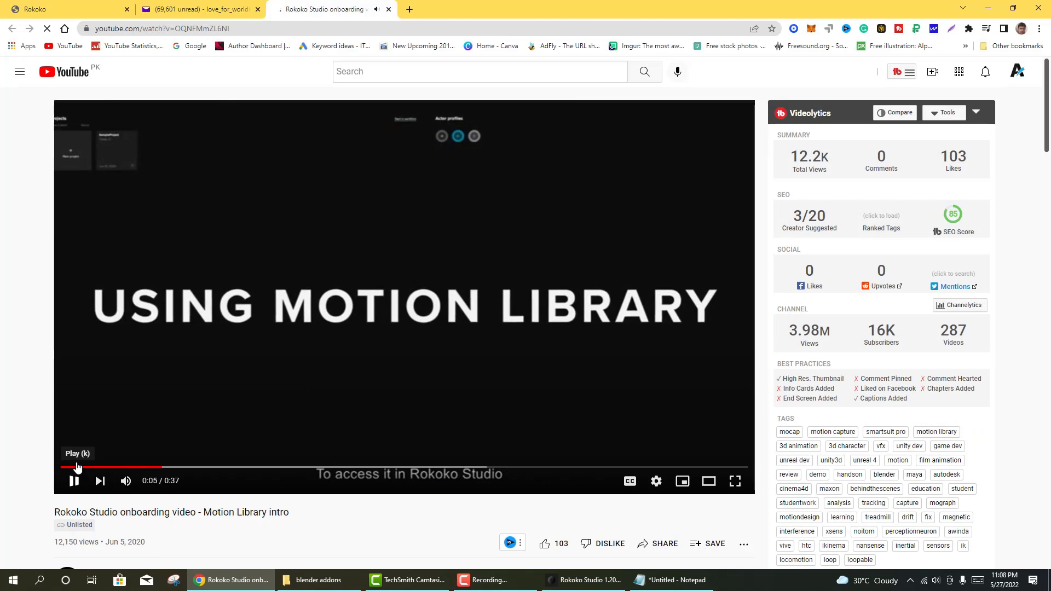
click(388, 10)
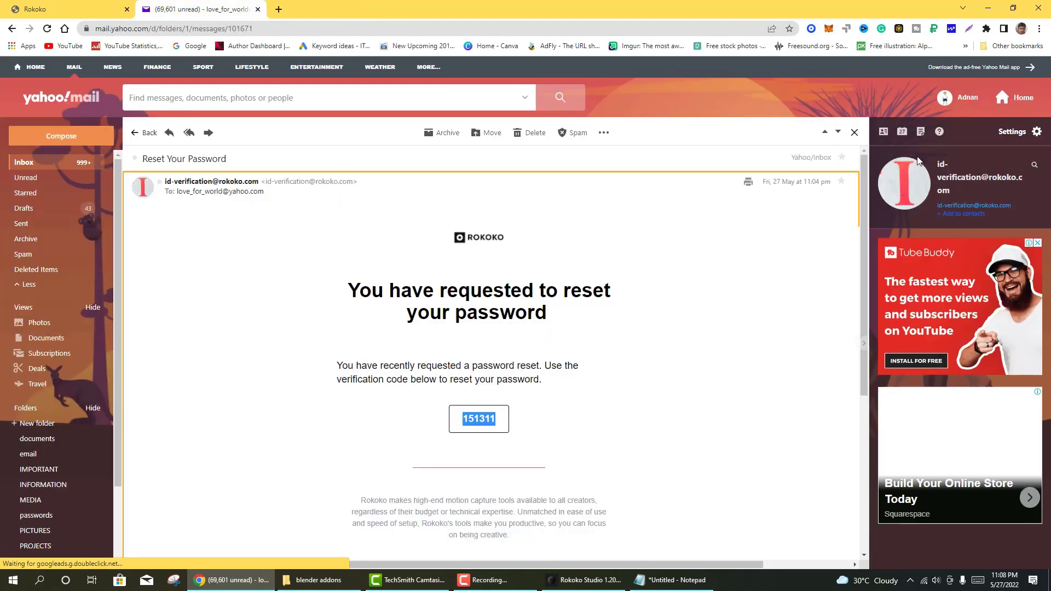
click(54, 9)
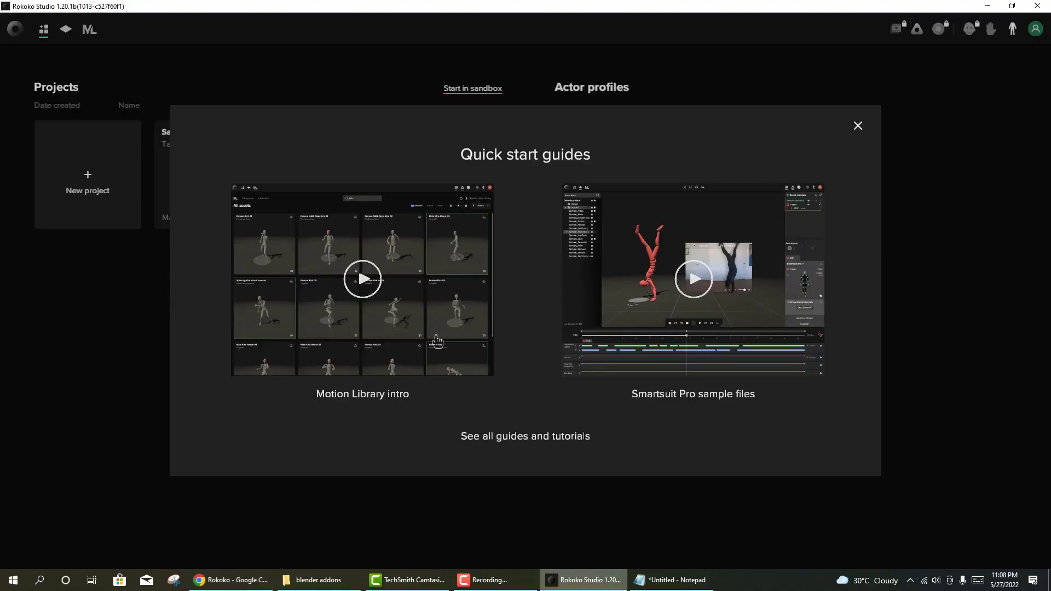
- Close the Quick start guides and open the Sample project's scene-1 workspace
click(583, 579)
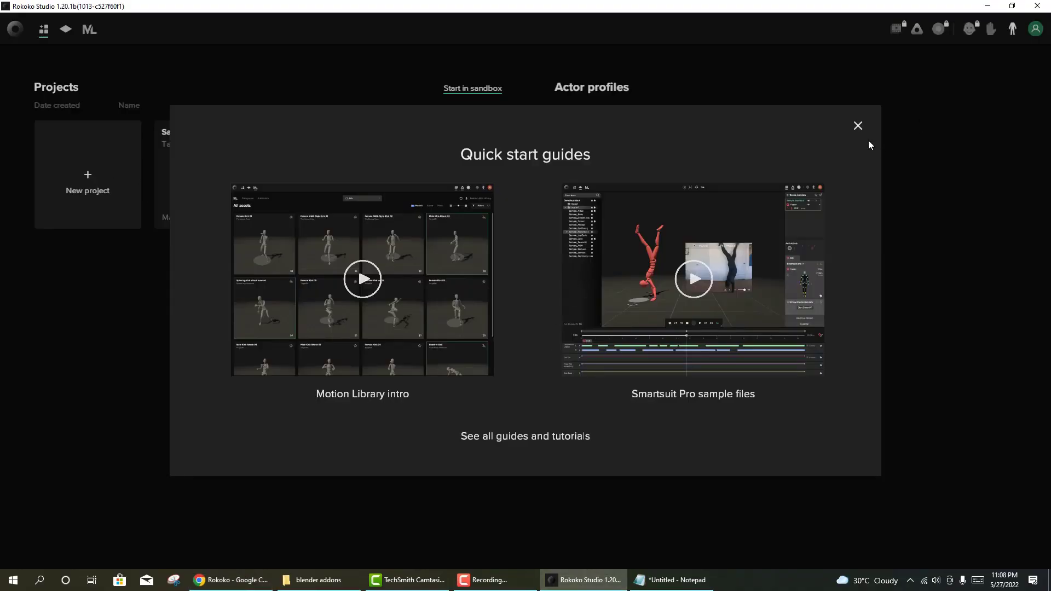
click(858, 126)
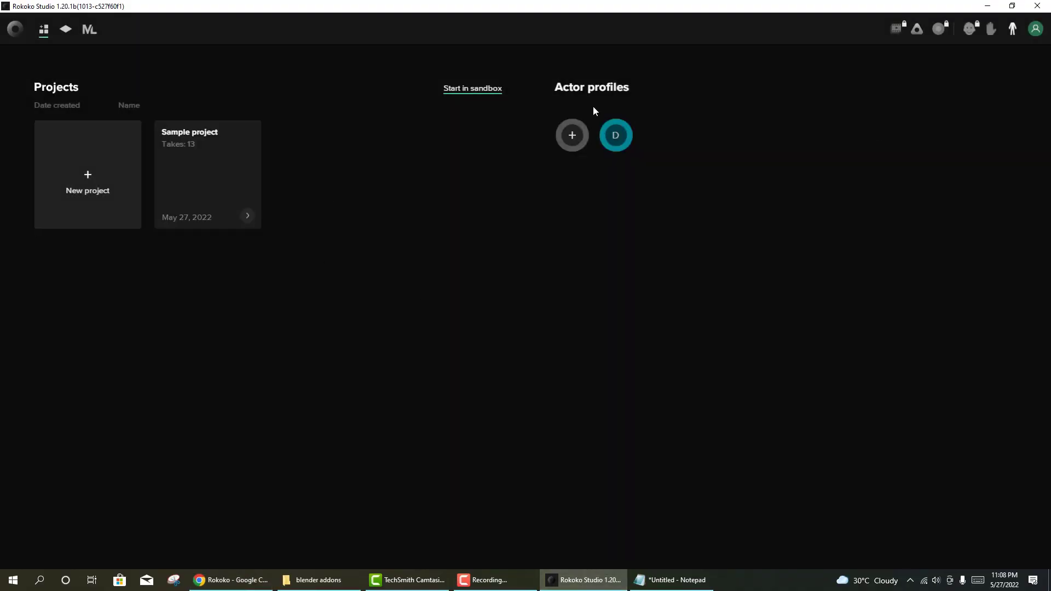
click(245, 216)
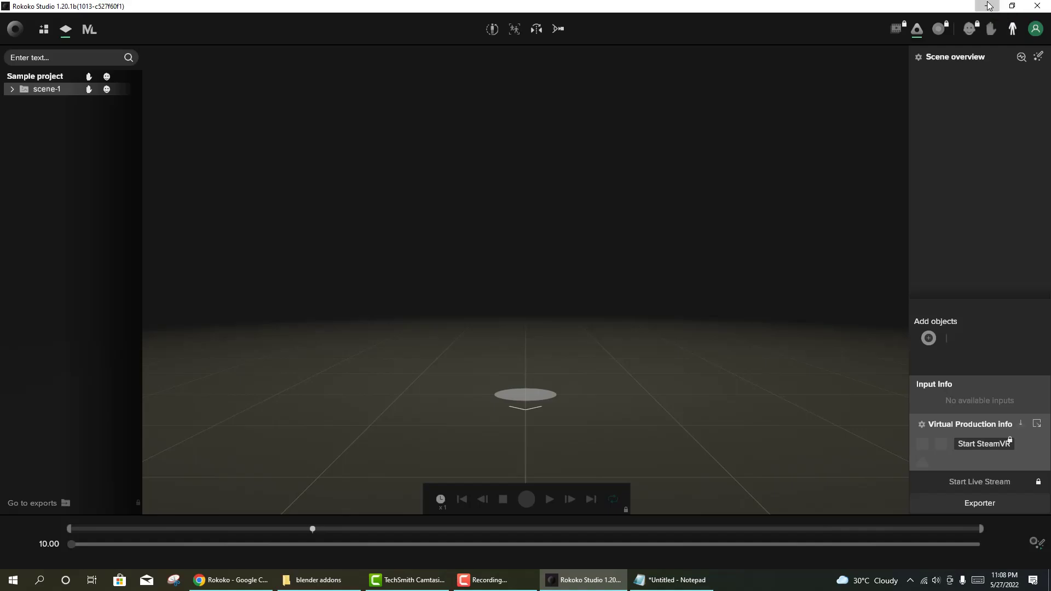
- Minimize Rokoko Studio and Chrome, then close Notepad choosing Don't Save
click(988, 7)
click(987, 10)
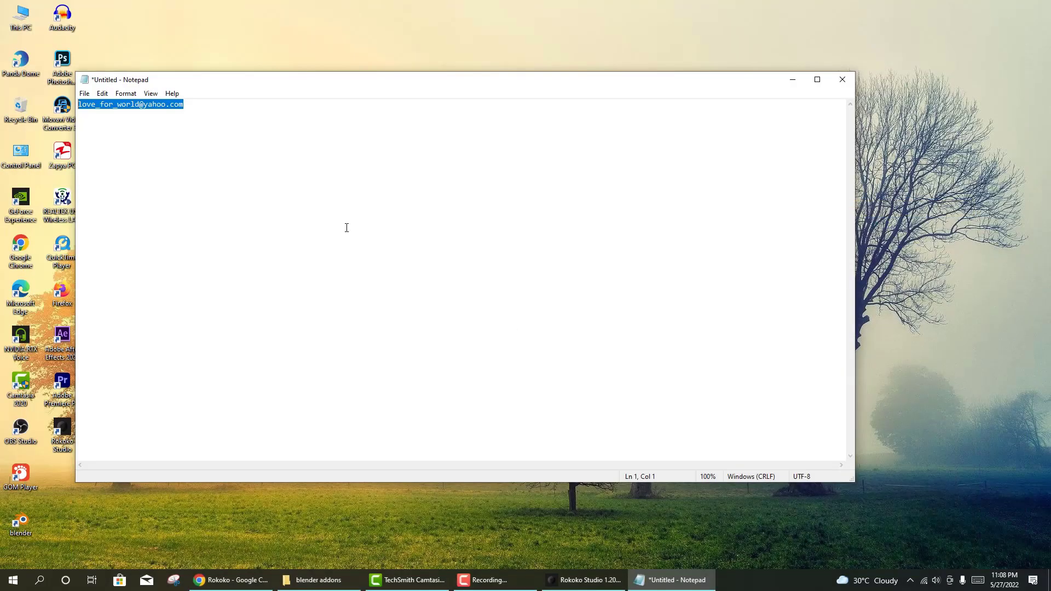
click(841, 80)
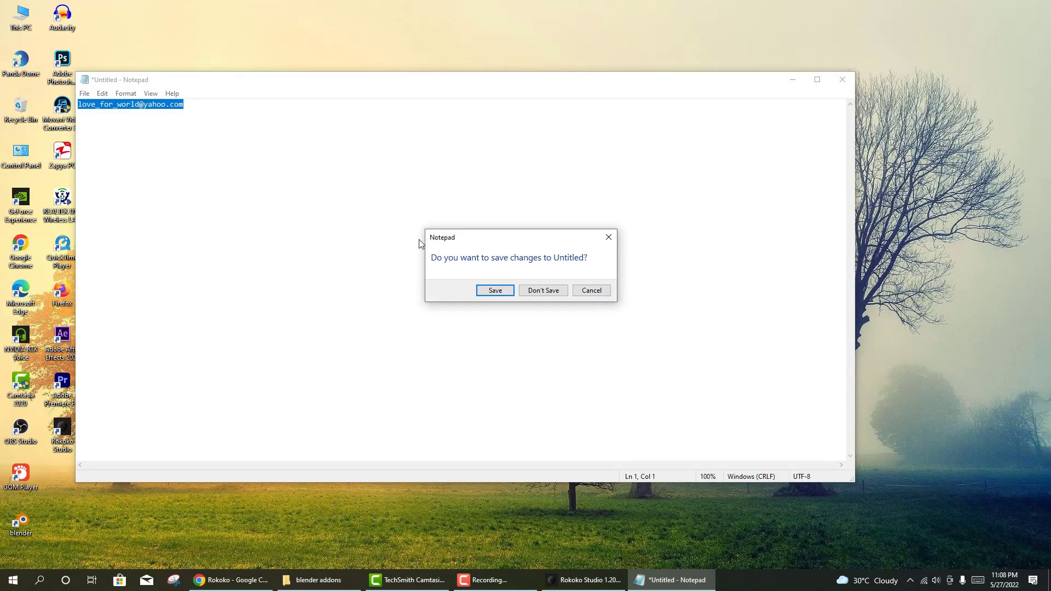
click(559, 292)
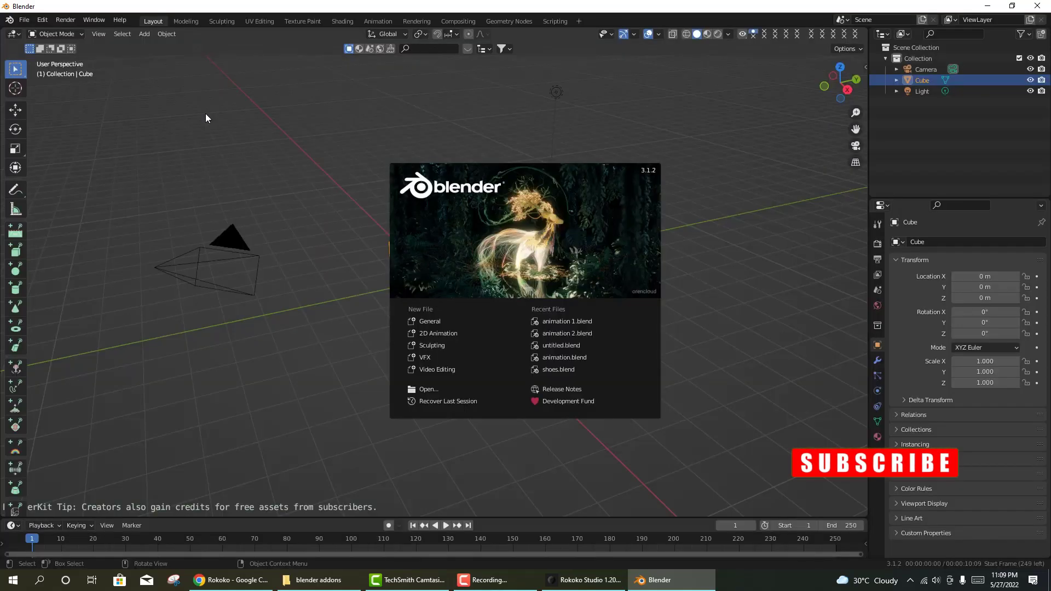
- Dismiss the Blender splash screen and delete the default cube
click(294, 350)
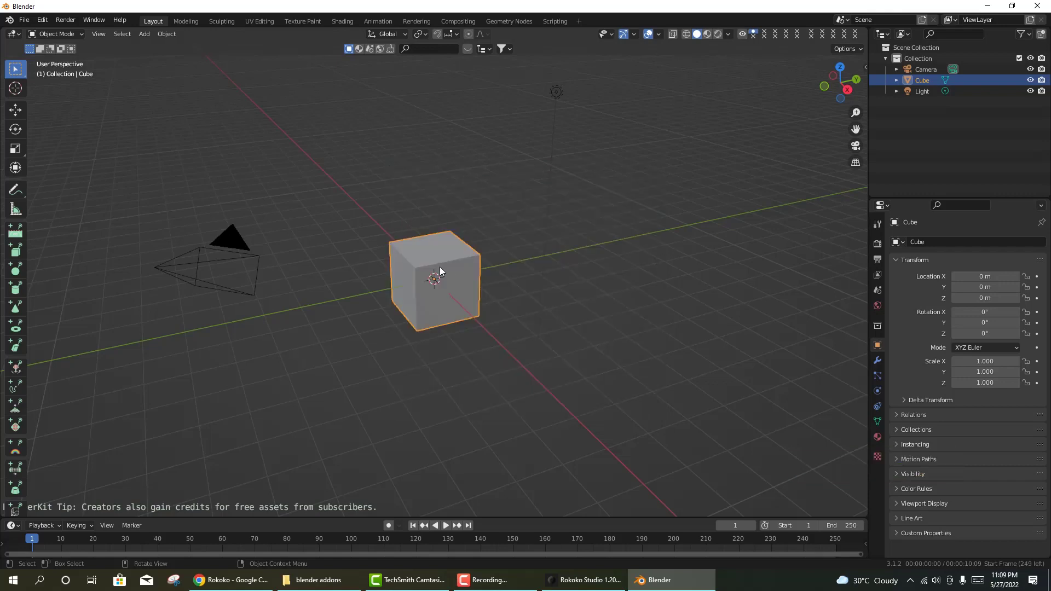
right_click(439, 267)
click(415, 461)
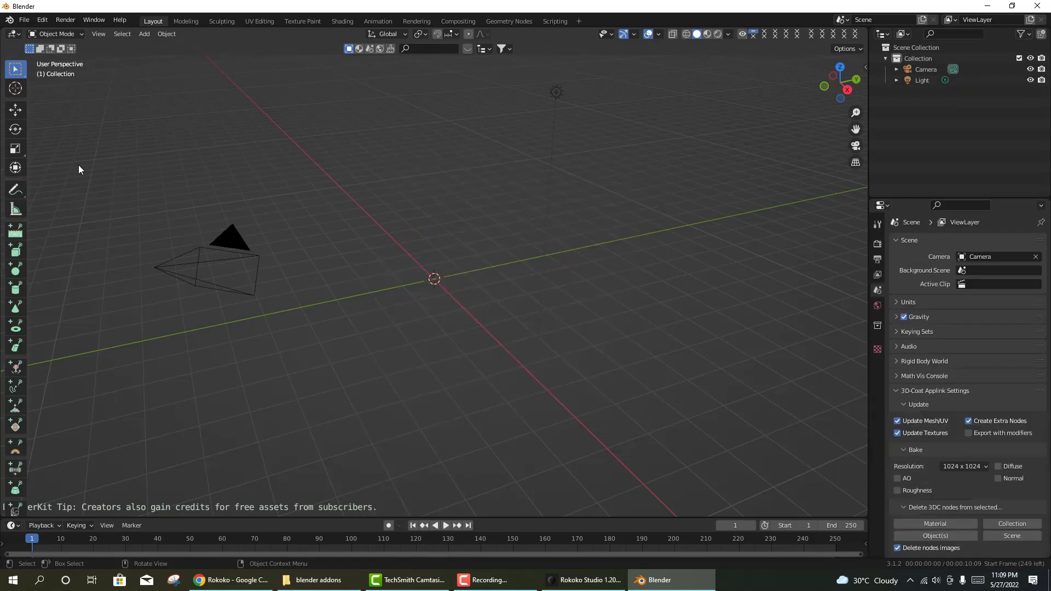
- Open Blender's Preferences on the Add-ons page
click(43, 21)
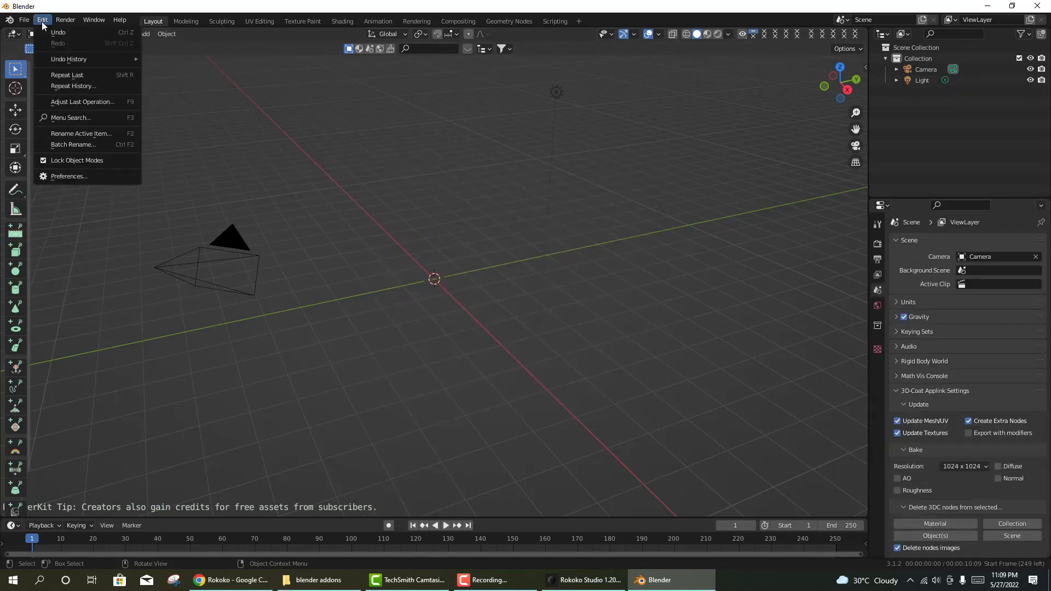
click(60, 178)
click(290, 48)
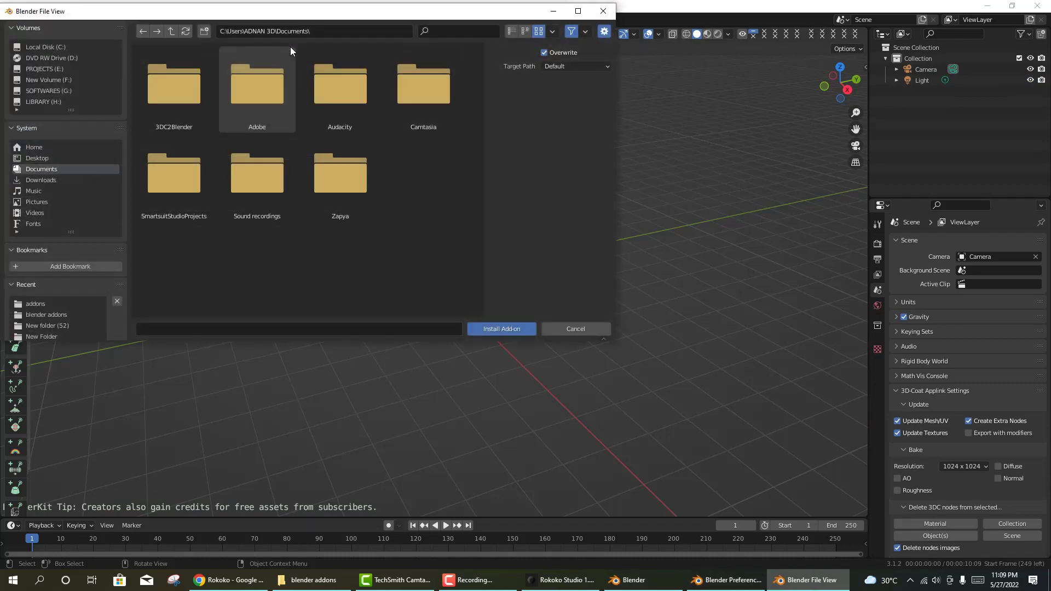
click(591, 334)
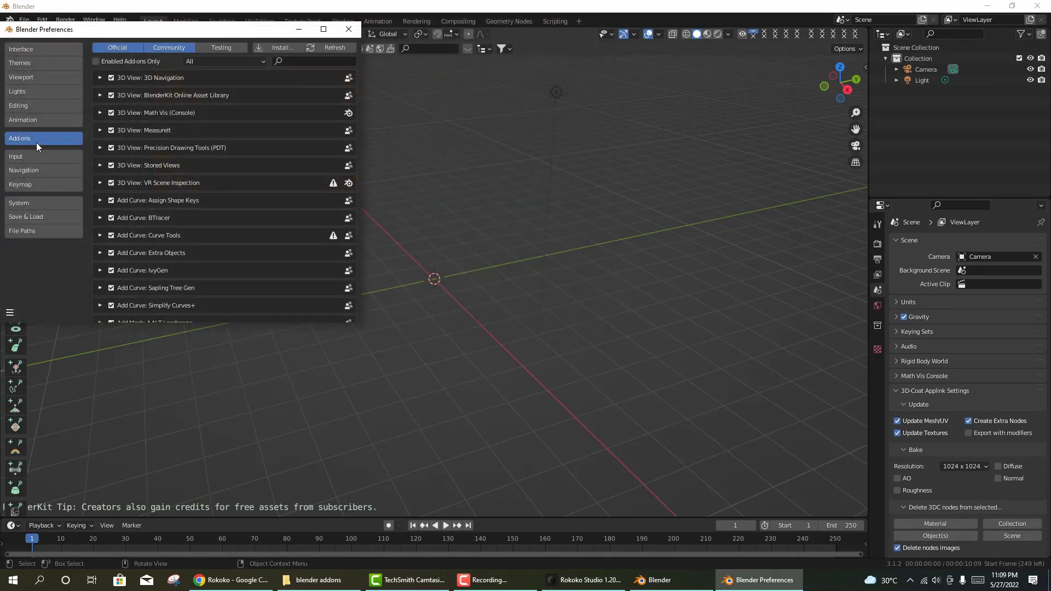
- Install rokoko-studio-live-blender-master (1).zip from the G:\blender addons folder as an add-on
click(277, 47)
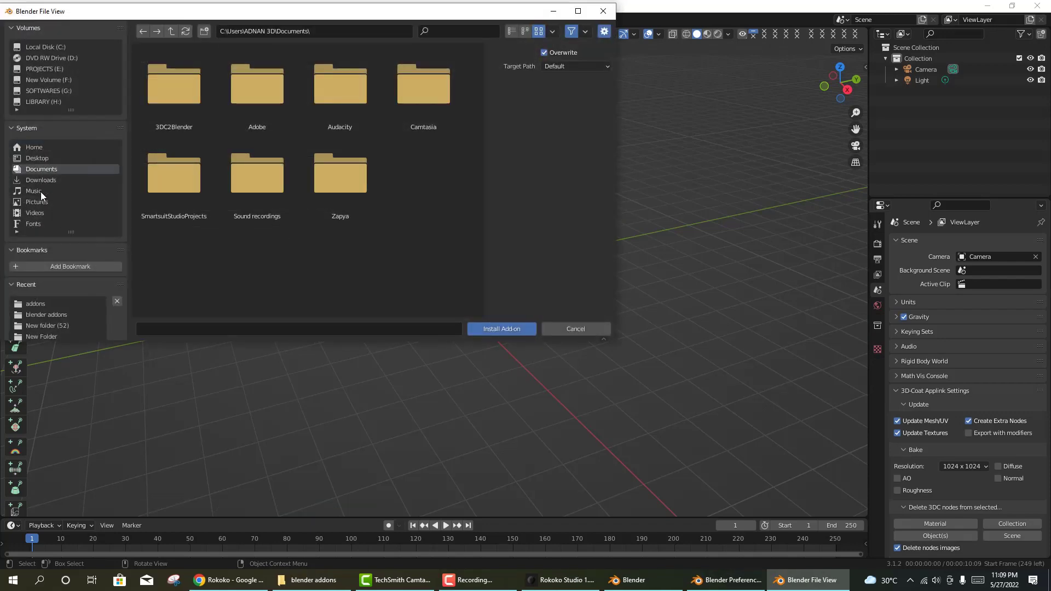
click(52, 314)
scroll(350, 261, down, 3)
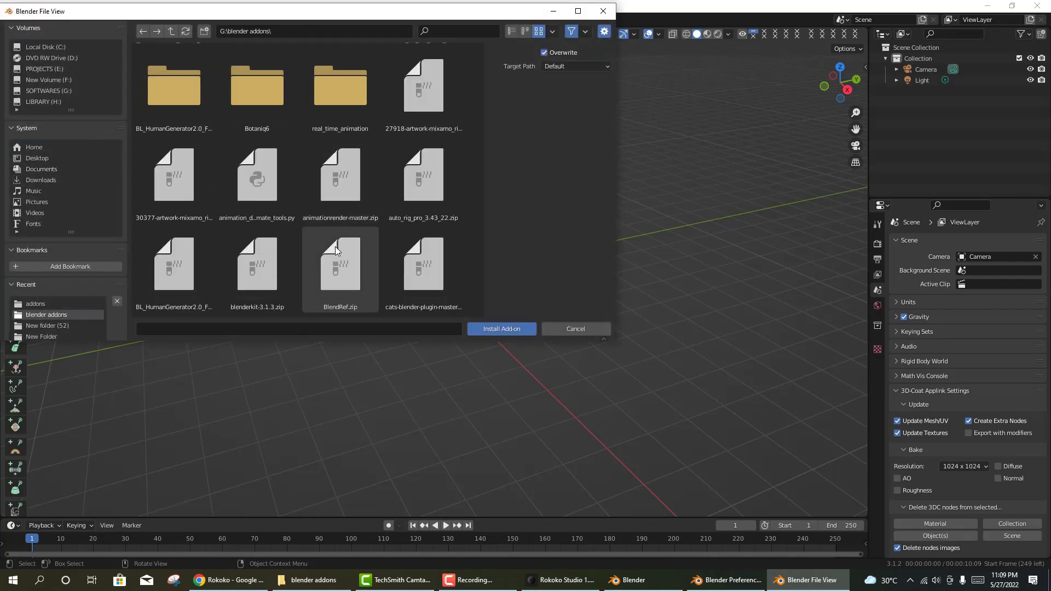
click(330, 587)
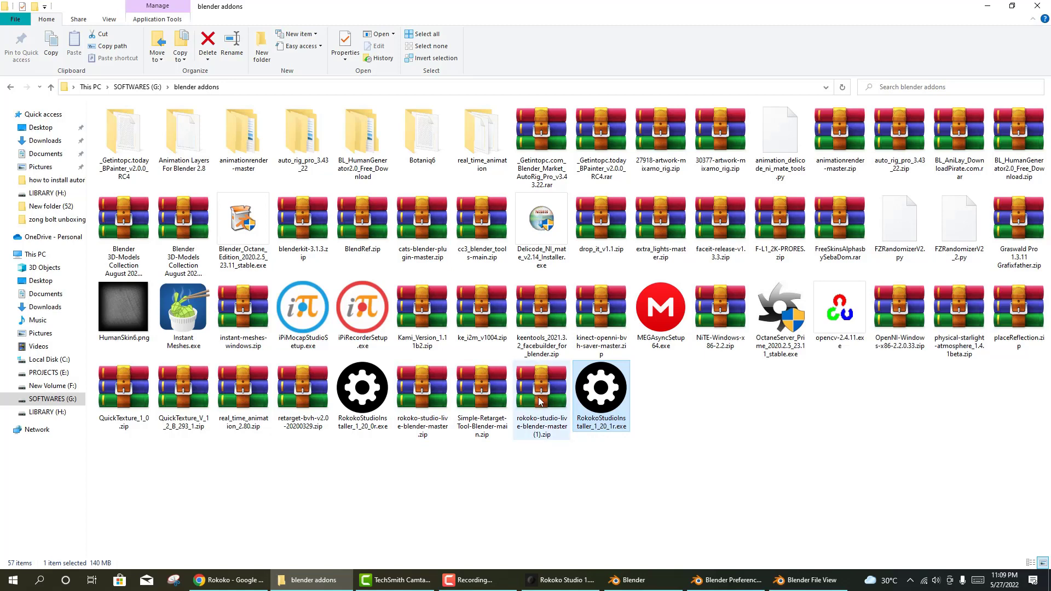
click(798, 585)
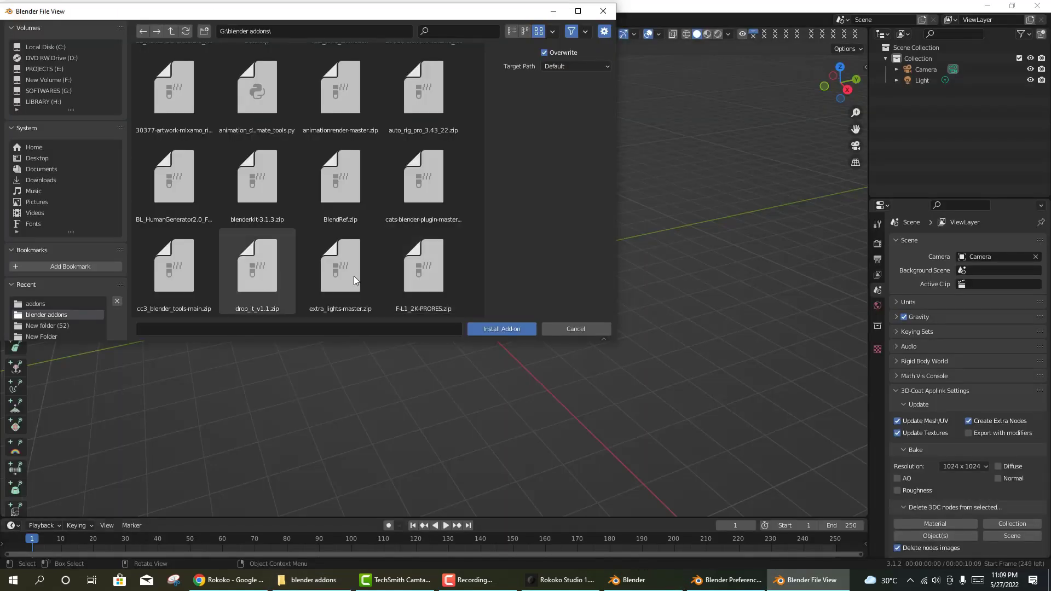
scroll(331, 236, down, 5)
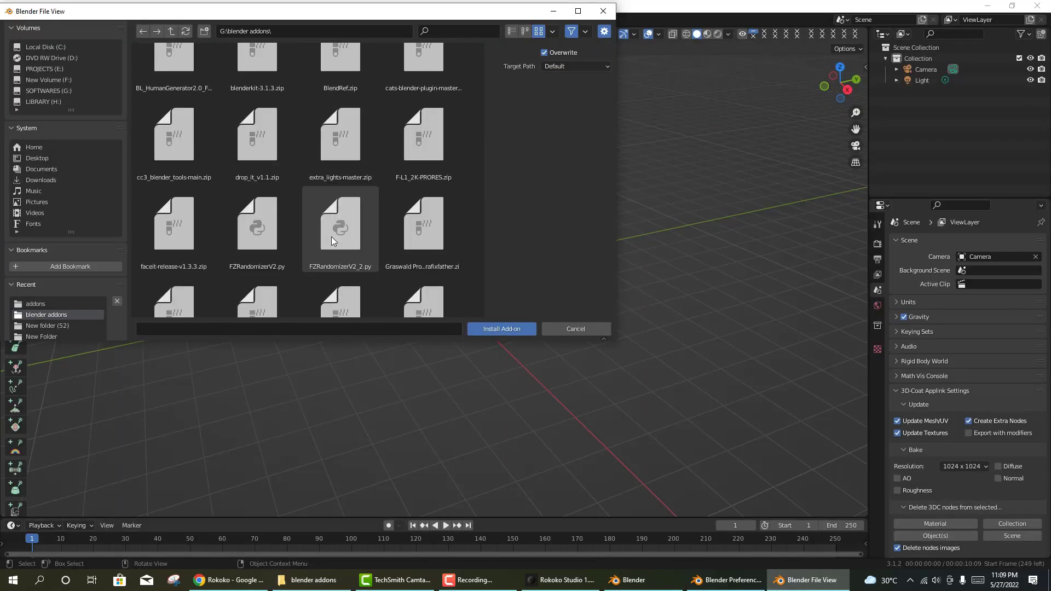
scroll(331, 236, down, 2)
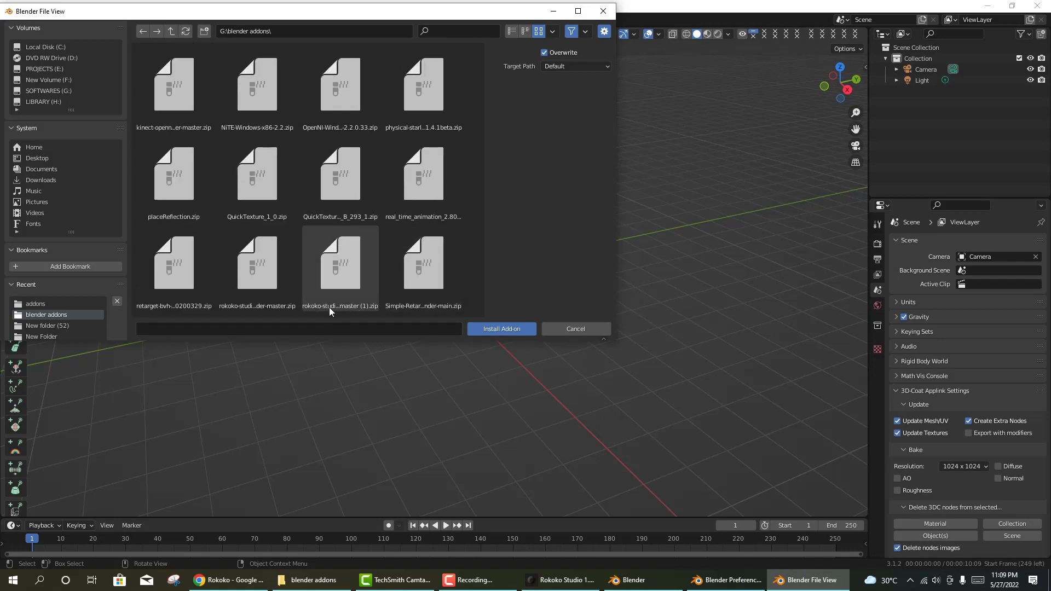
click(338, 285)
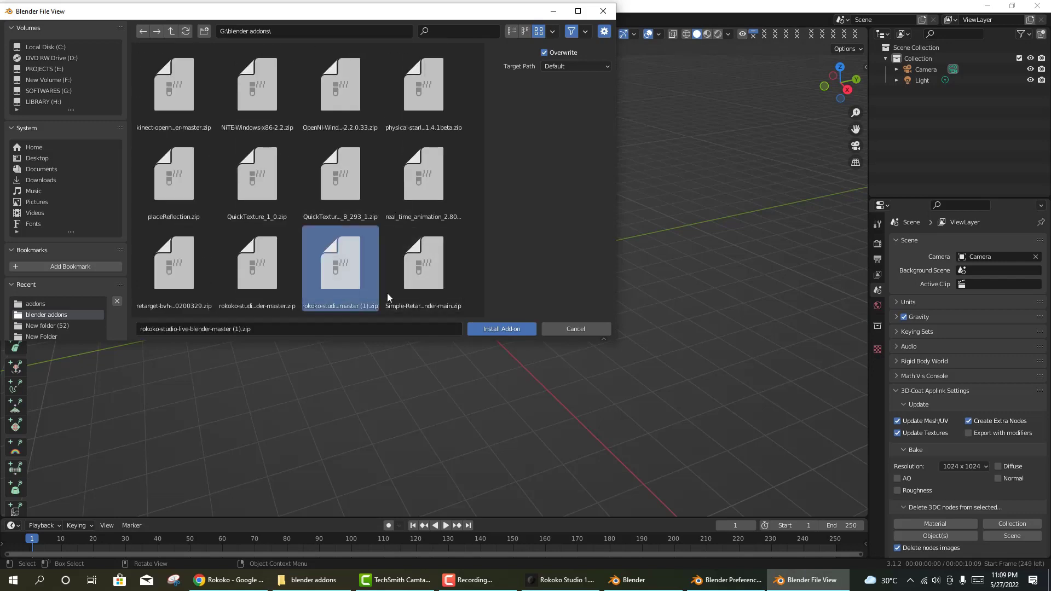
click(500, 329)
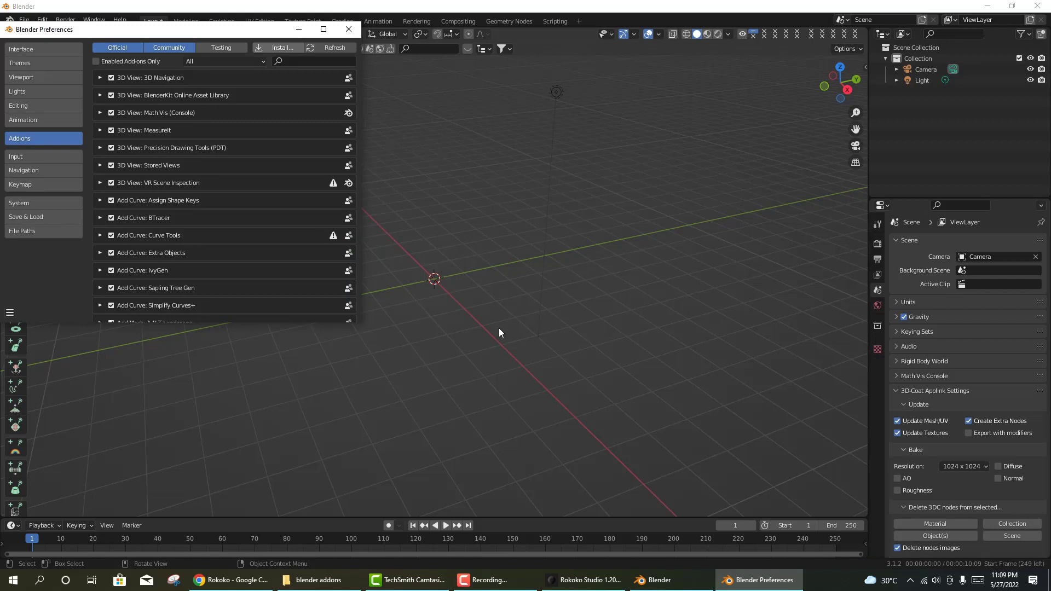
- Filter the add-ons to Rokoko Studio Live, expand its details, then switch to Rokoko Studio
key(ctrl+v)
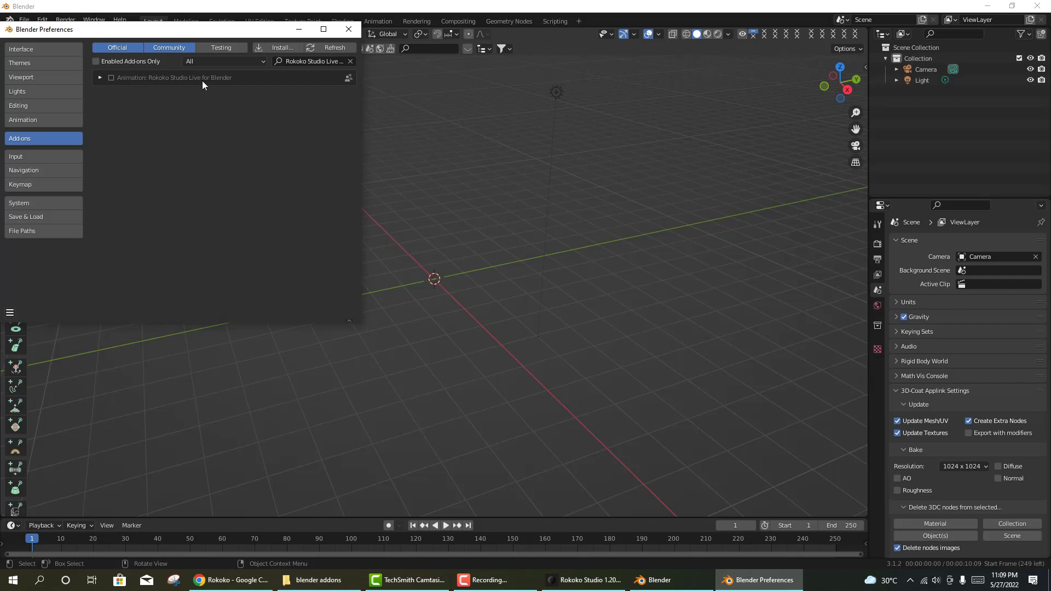
click(99, 77)
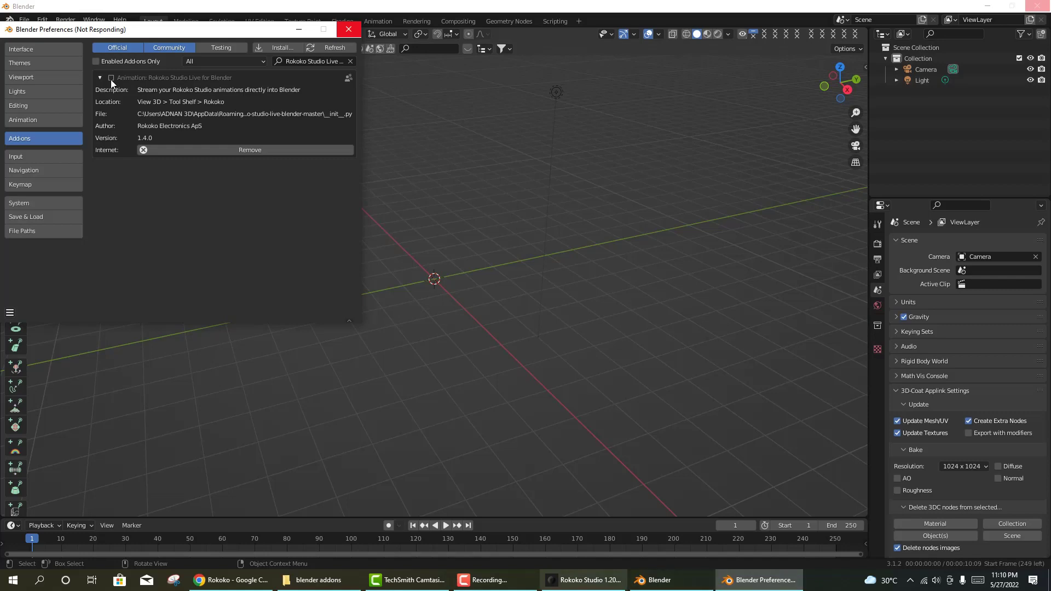
click(584, 580)
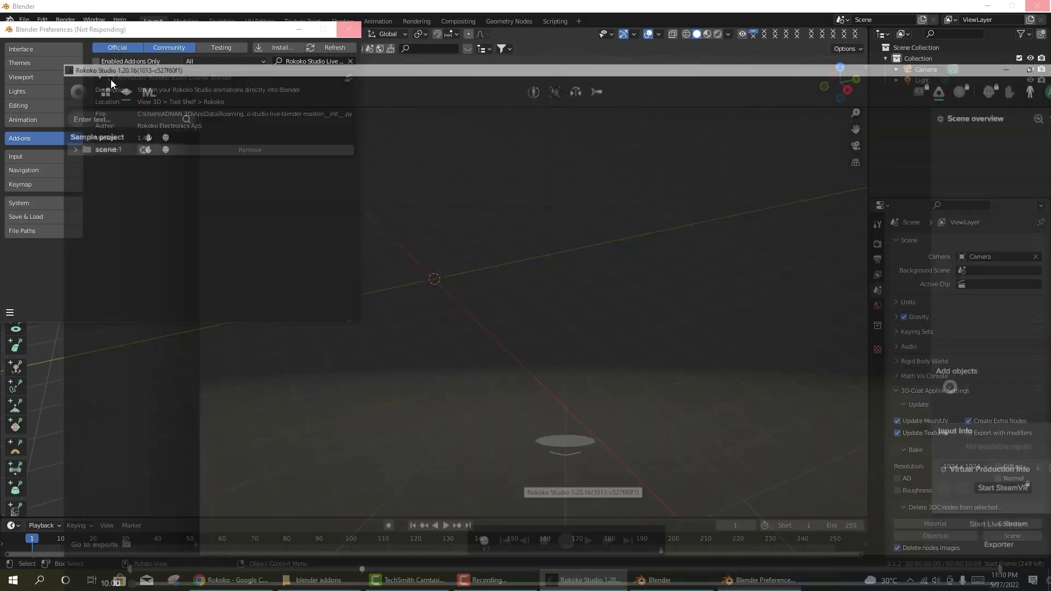
- Close Rokoko Studio, save Blender's preferences, and close the Preferences window
click(1039, 7)
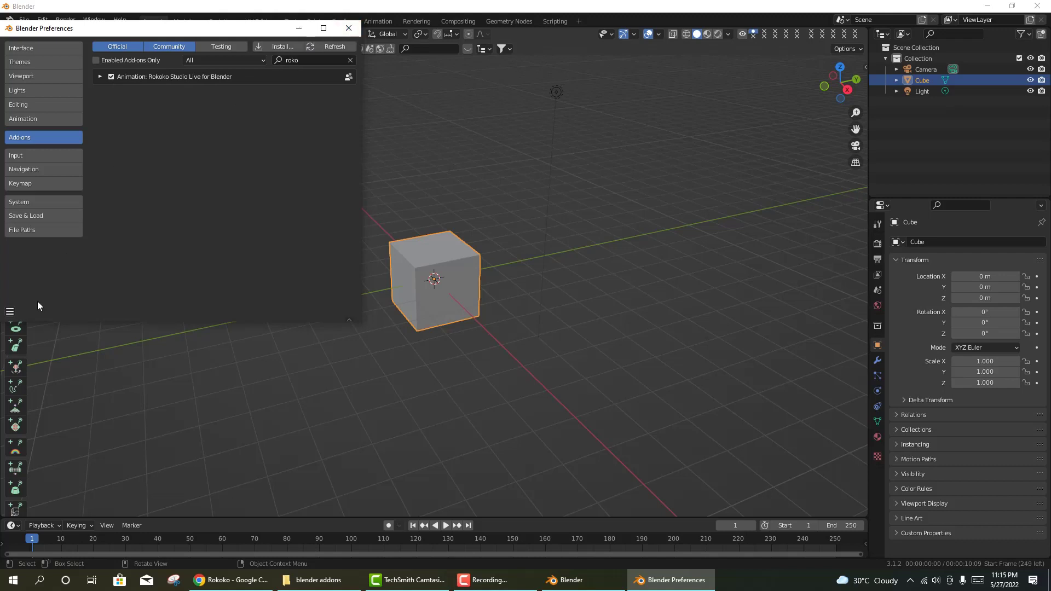
click(9, 311)
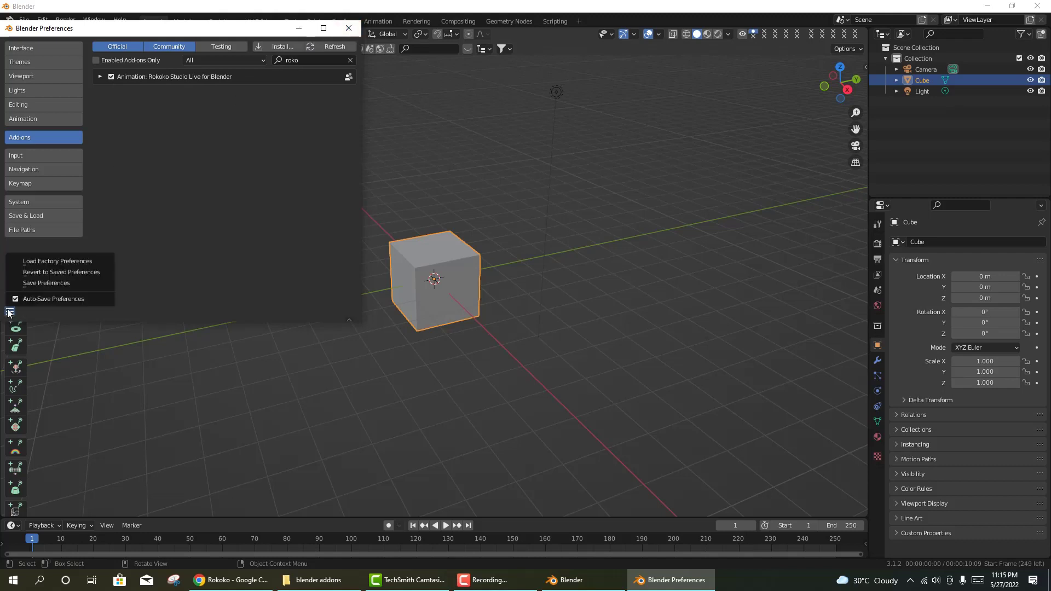
click(27, 284)
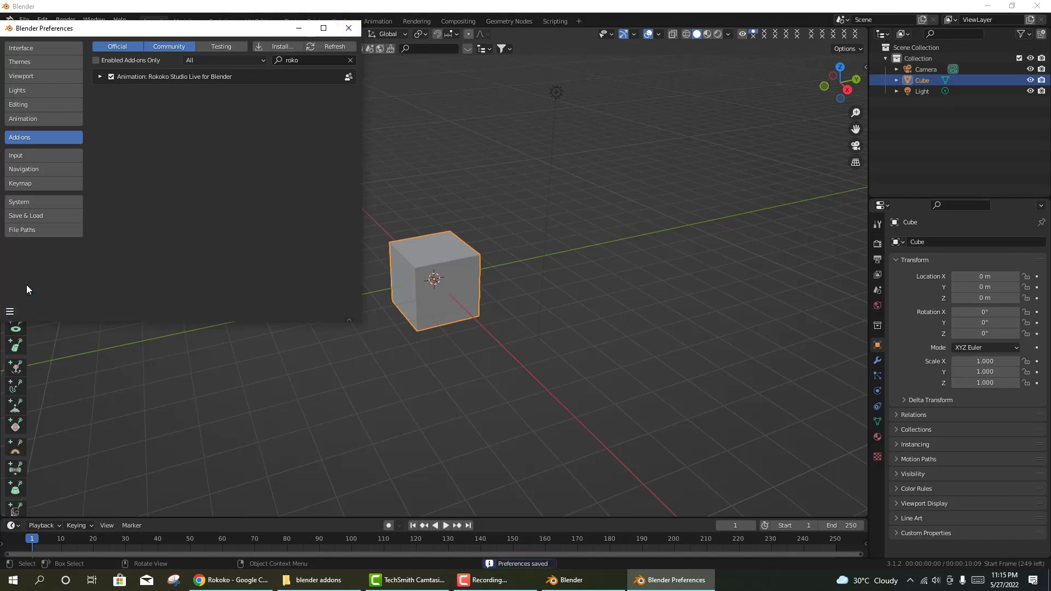
click(347, 34)
right_click(448, 268)
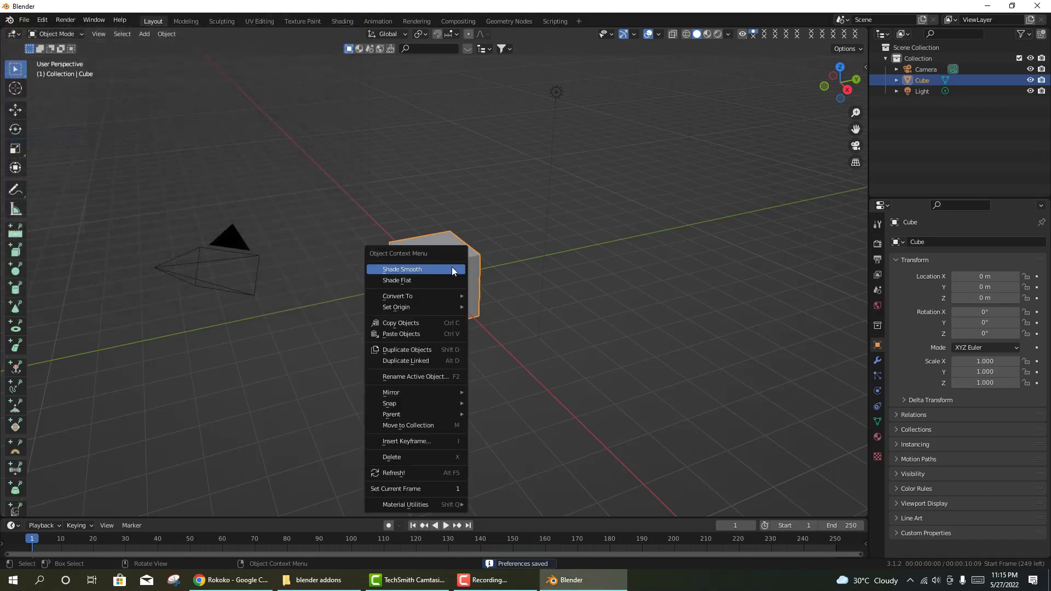
- Delete the cube and show the Rokoko tab in the viewport sidebar
key(Escape)
click(455, 271)
right_click(456, 274)
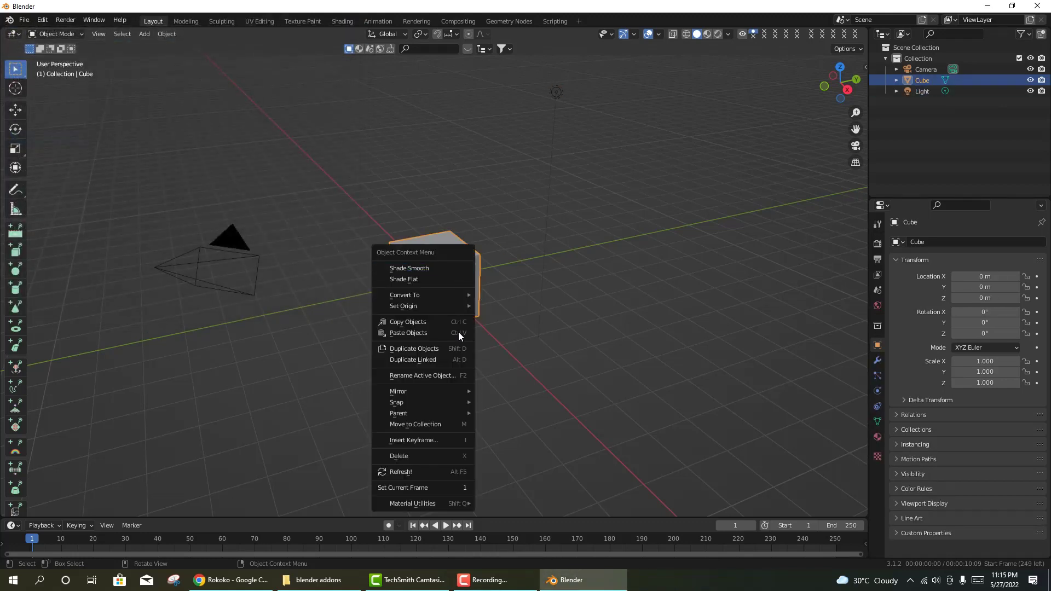
click(405, 456)
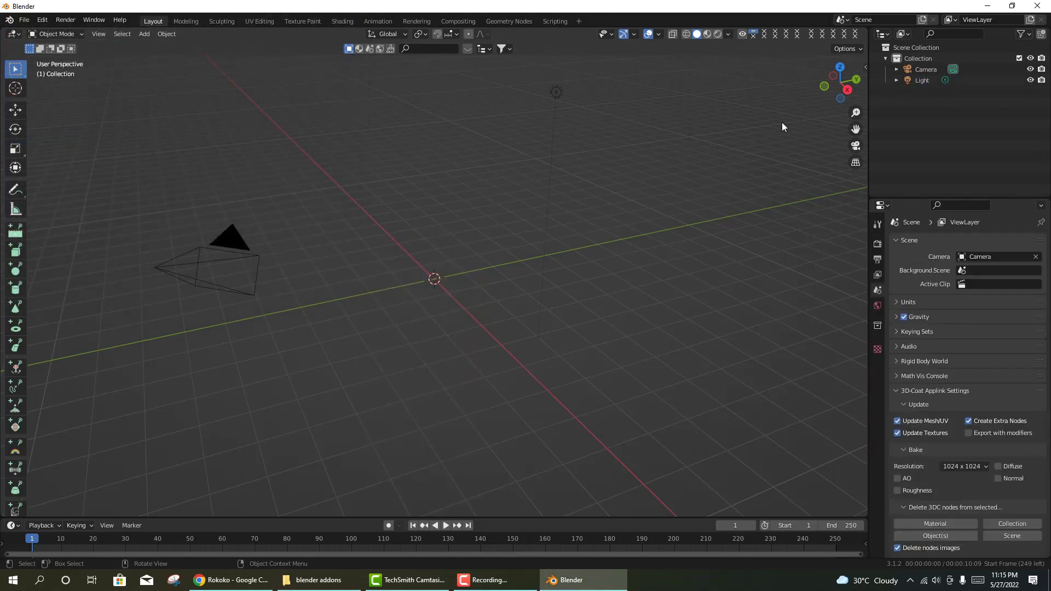
click(865, 67)
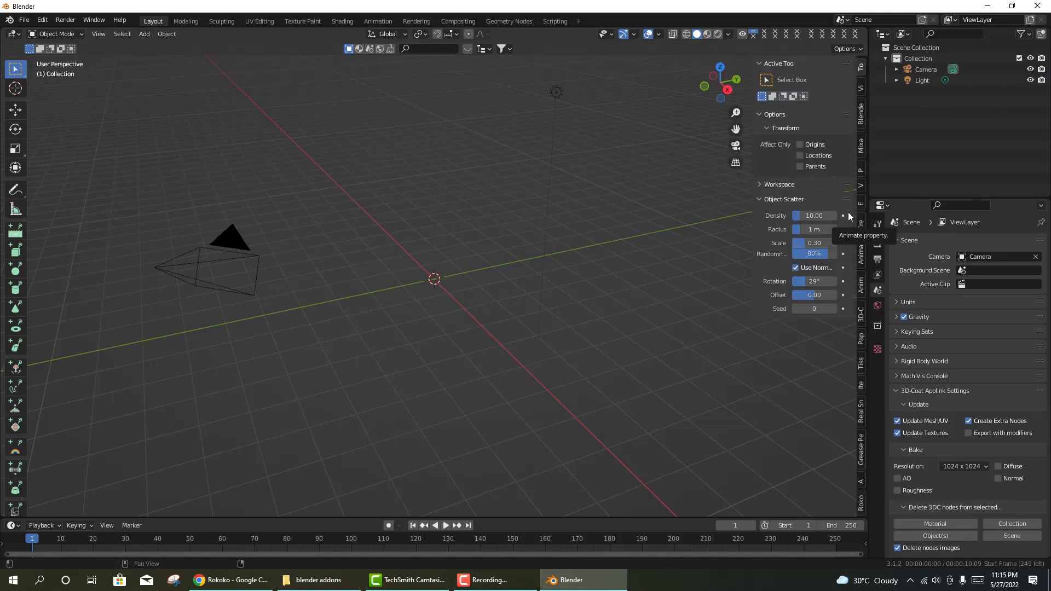
click(861, 507)
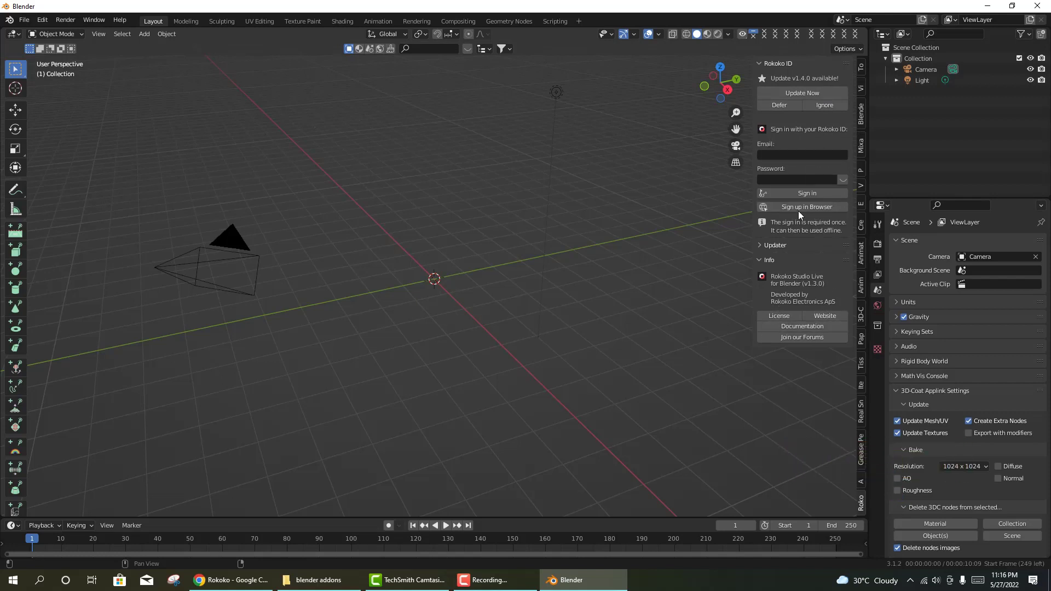
- Sign in to Rokoko Studio Live with the account e-mail and password
click(796, 156)
key(ctrl+v)
click(791, 177)
text(***********)
click(796, 195)
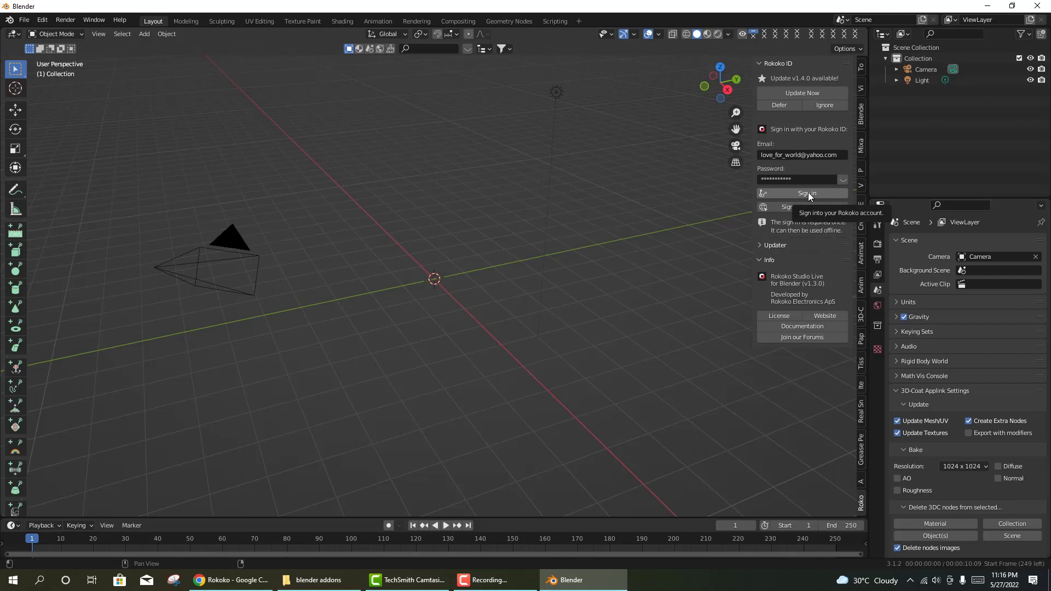
click(808, 193)
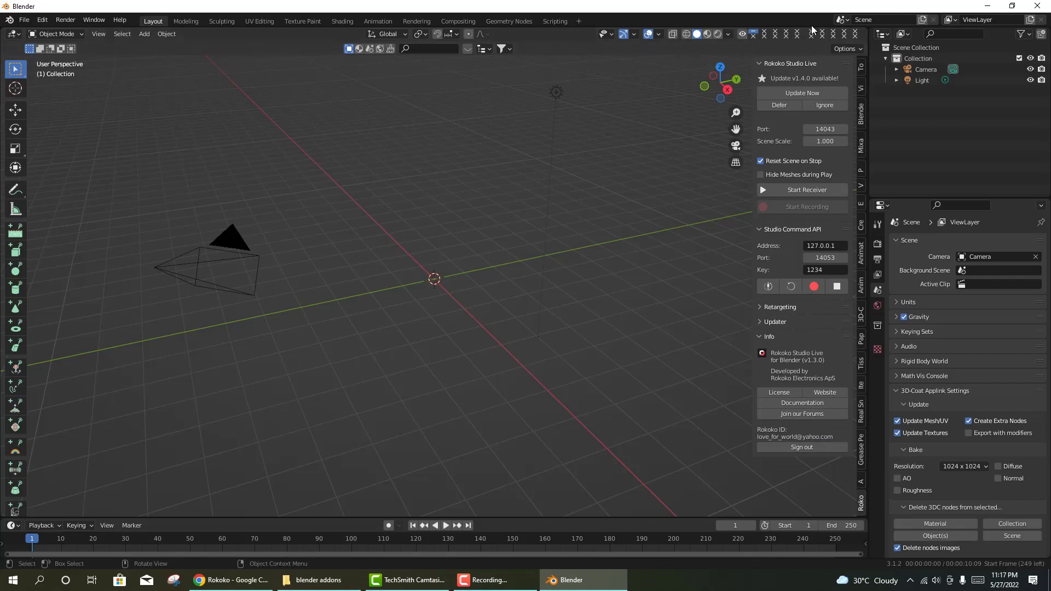
click(763, 307)
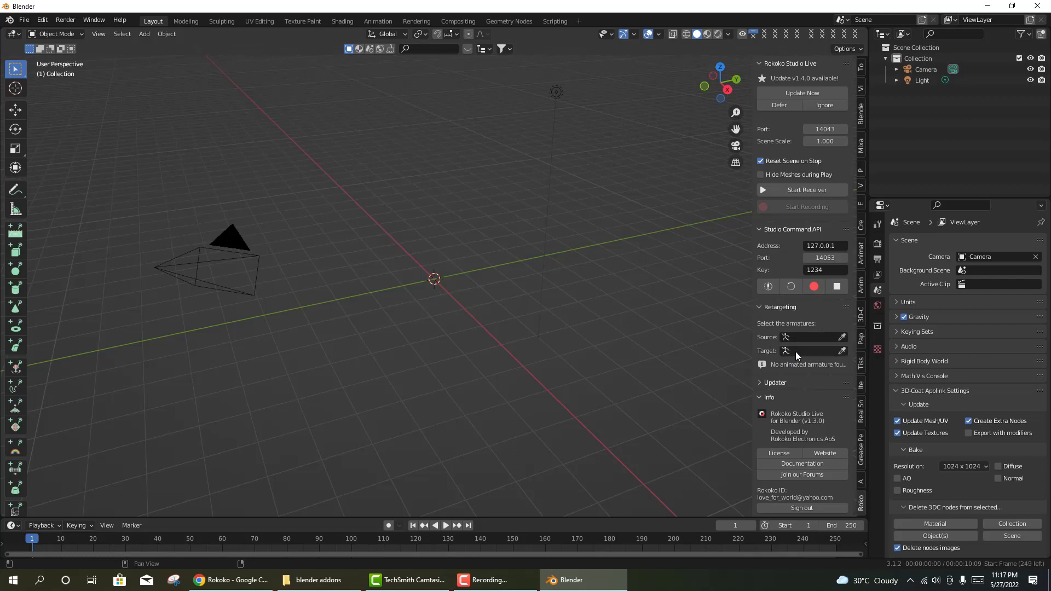
click(762, 307)
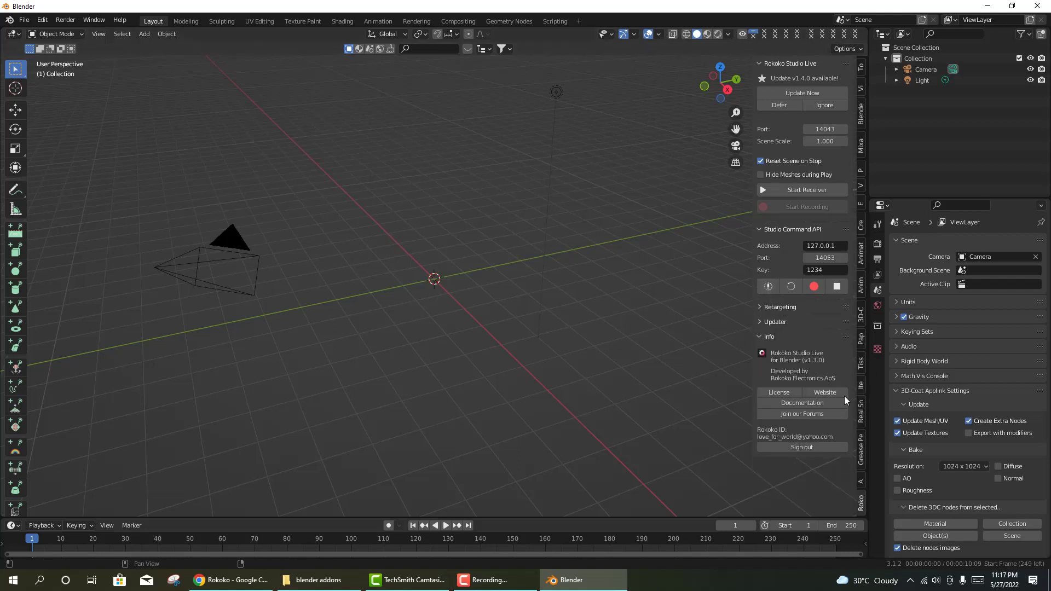